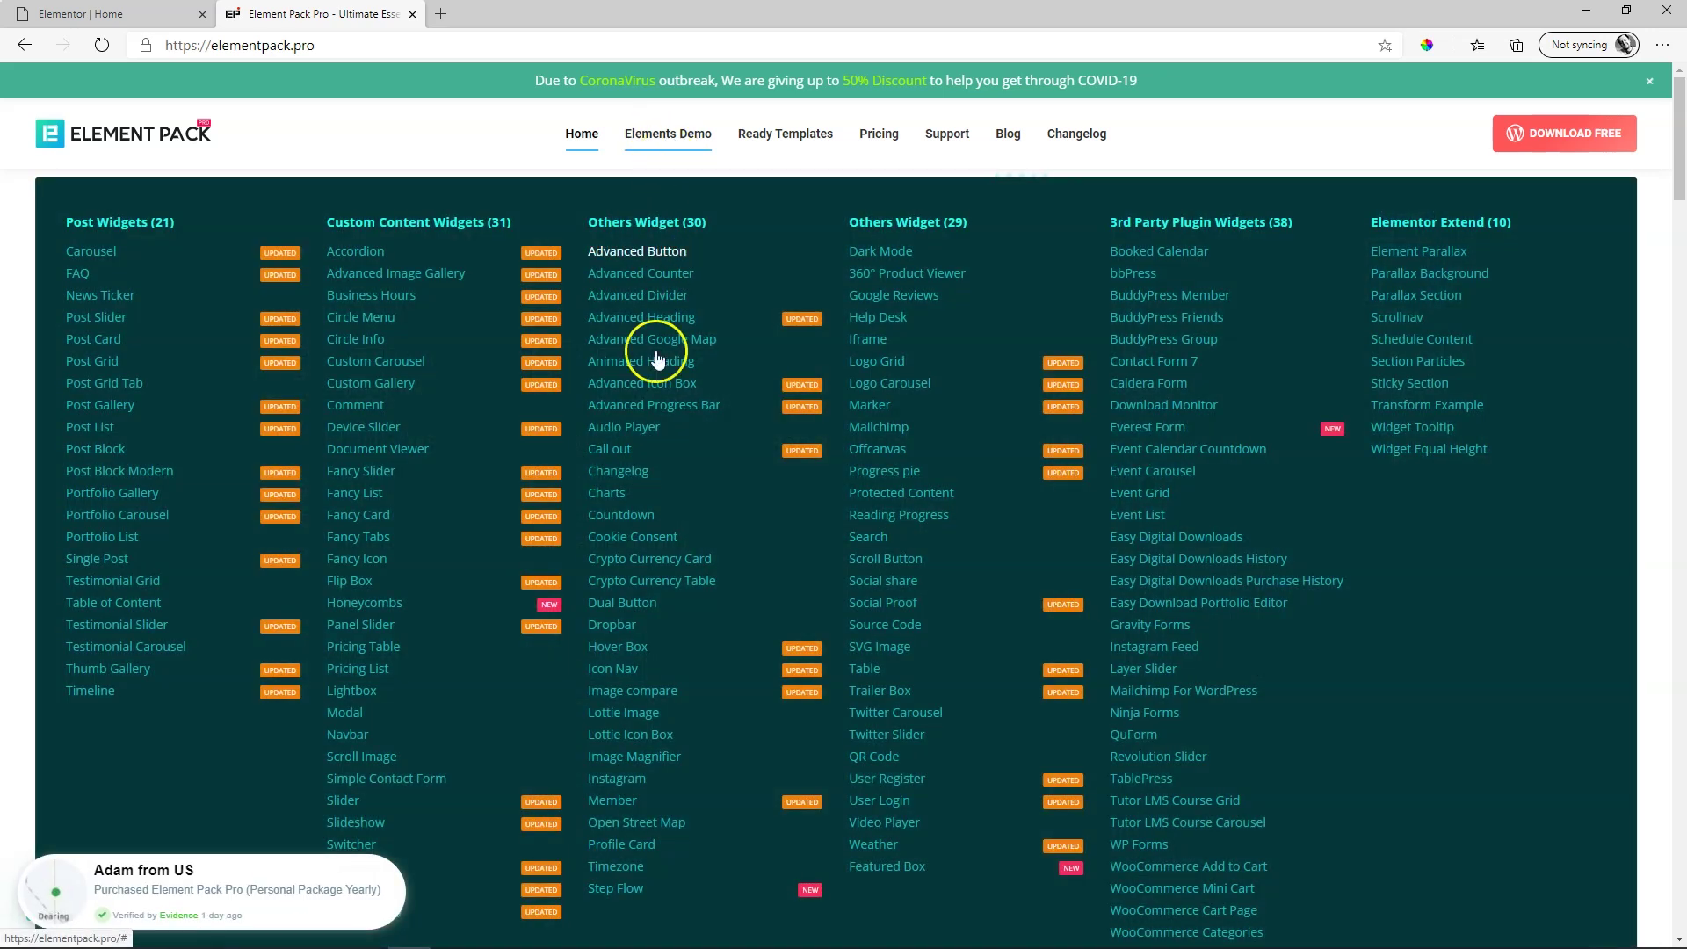
# Step: Open the Element Pack Lottie Icon Box demo and scroll to its Play On Hover Example
pyautogui.click(650, 735)
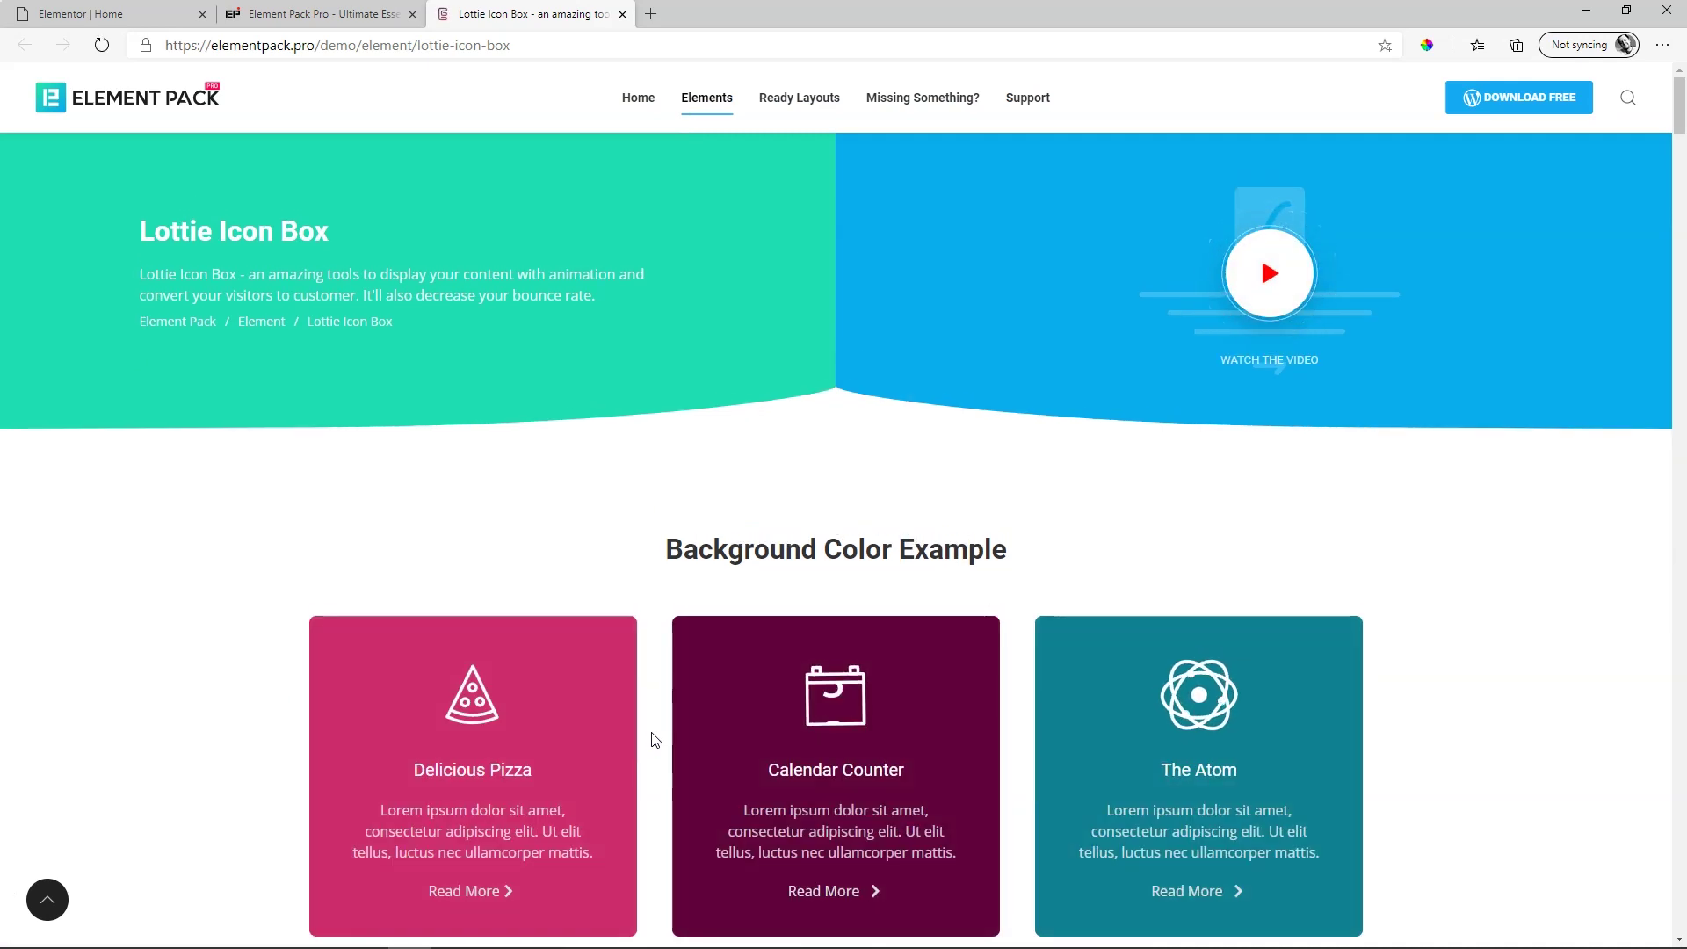
pyautogui.scroll(-1, 654, 740)
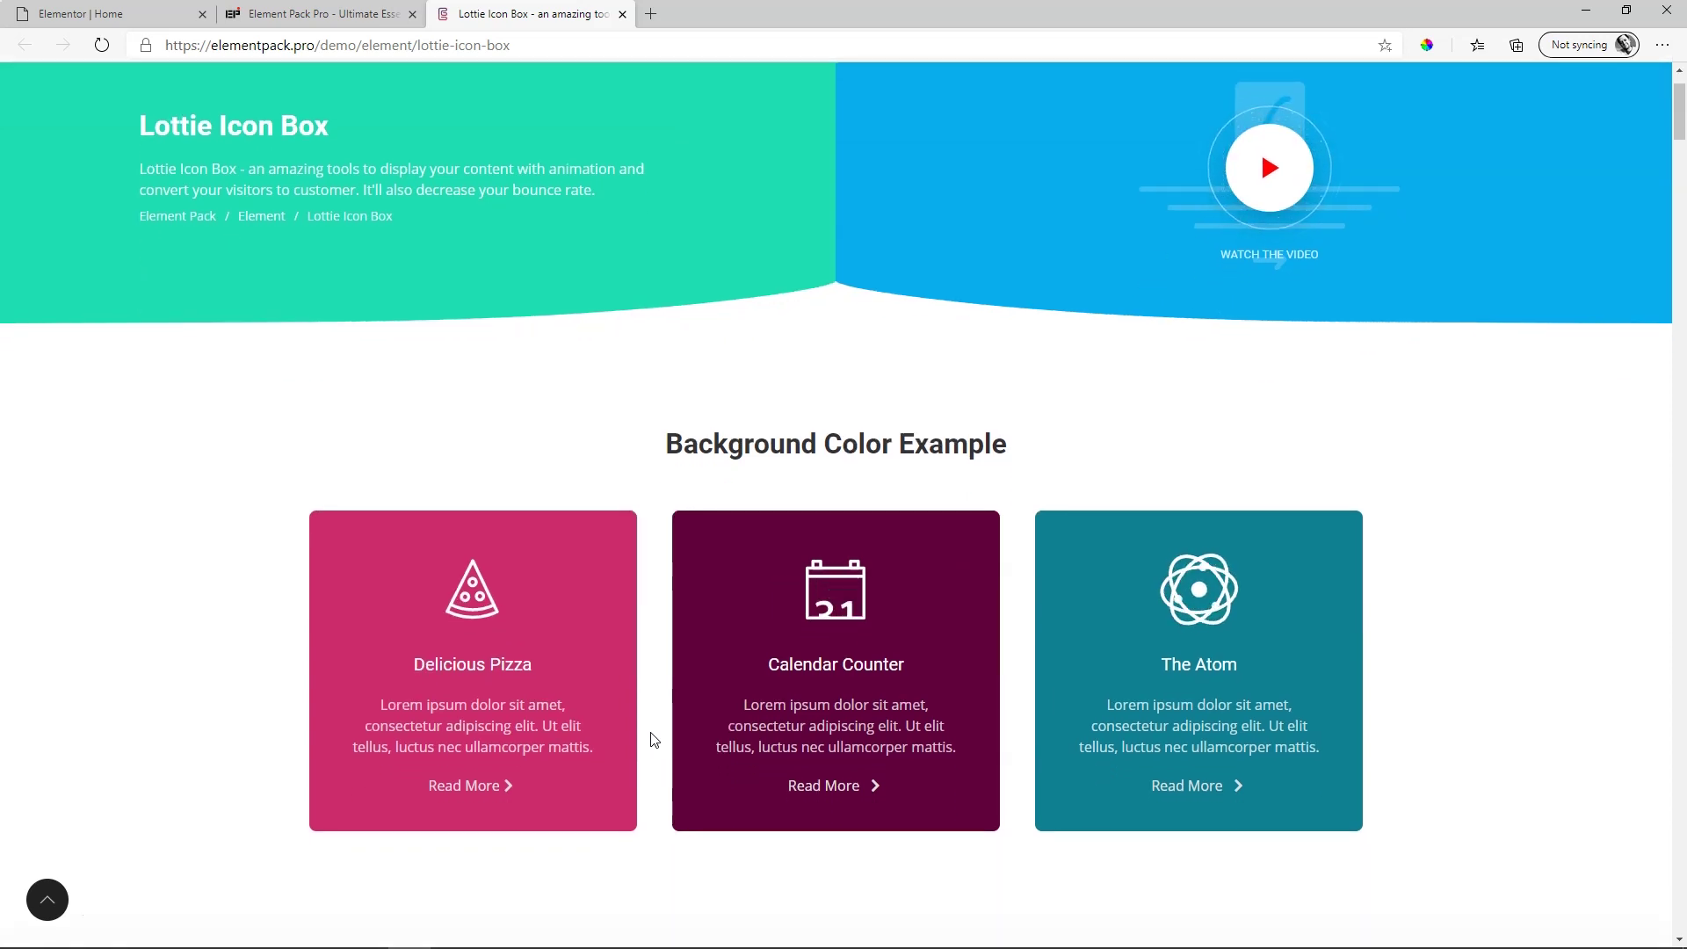
pyautogui.scroll(-7, 181, 234)
pyautogui.scroll(-7, 180, 234)
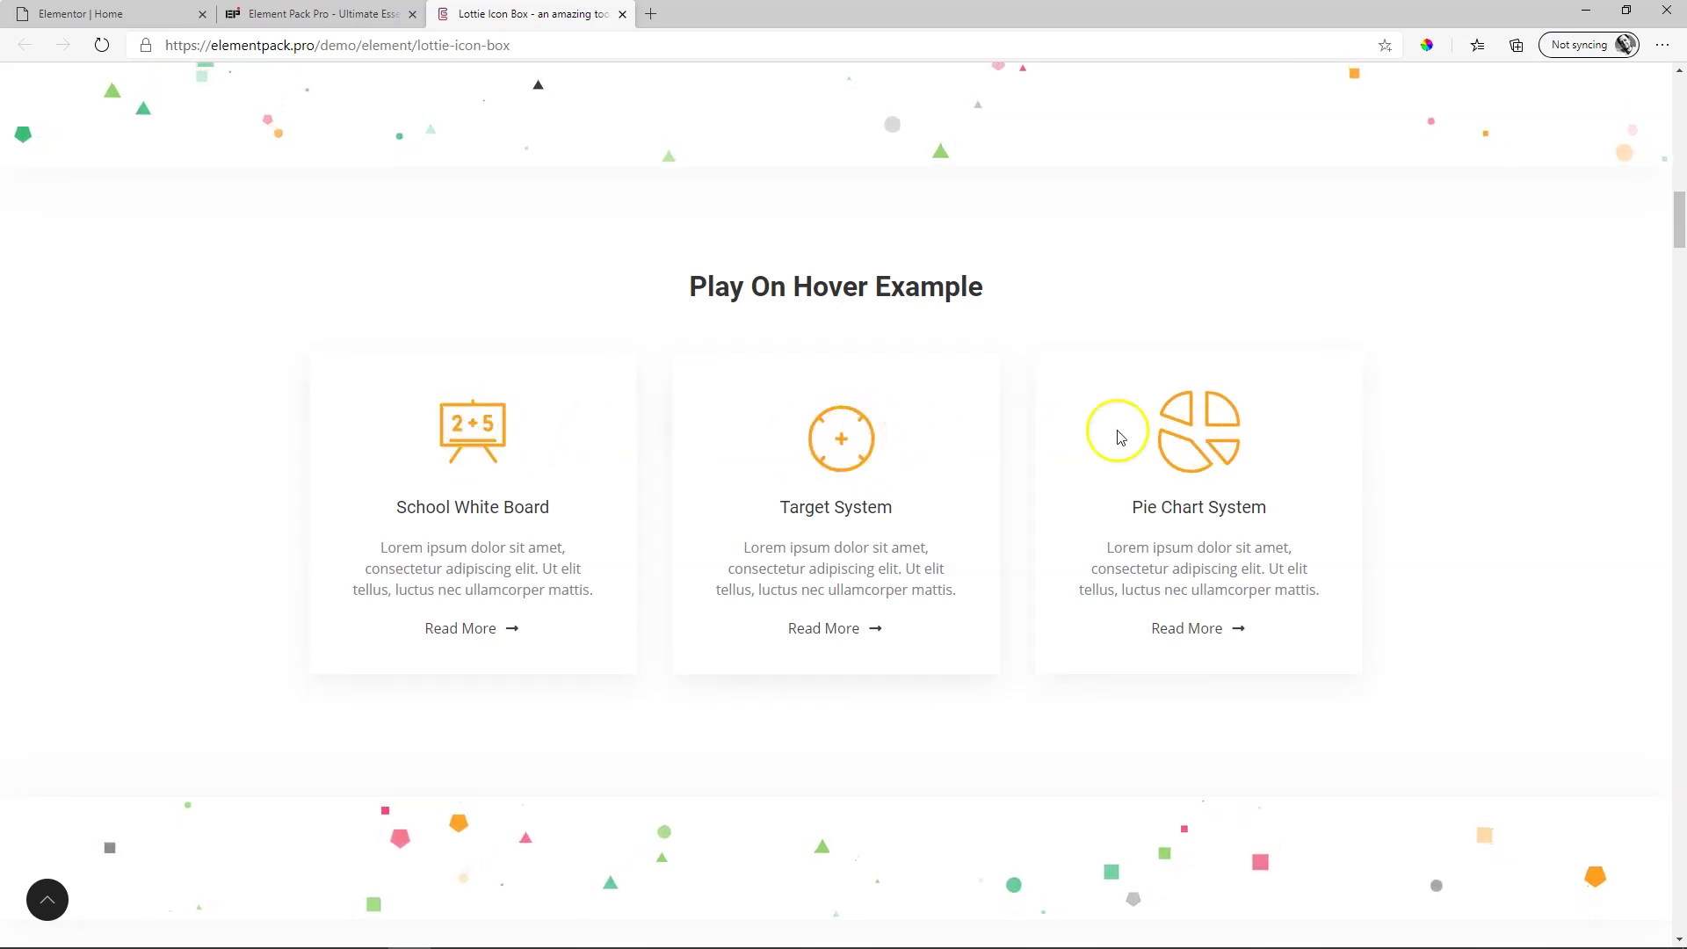
pyautogui.click(1177, 446)
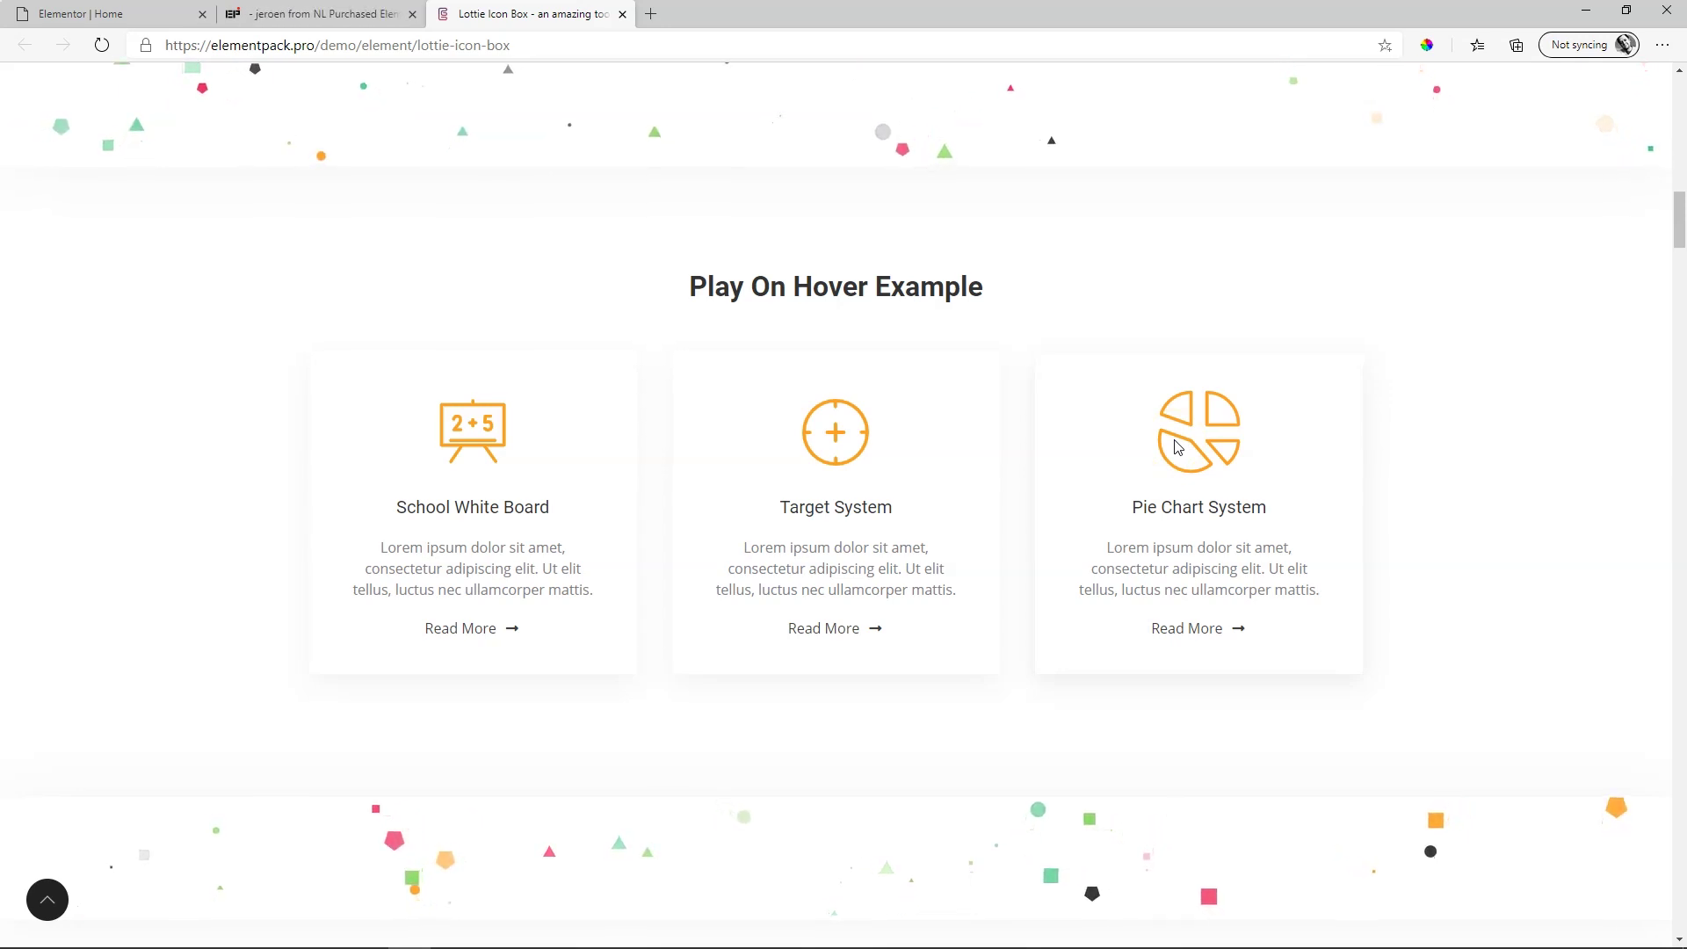
pyautogui.click(217, 119)
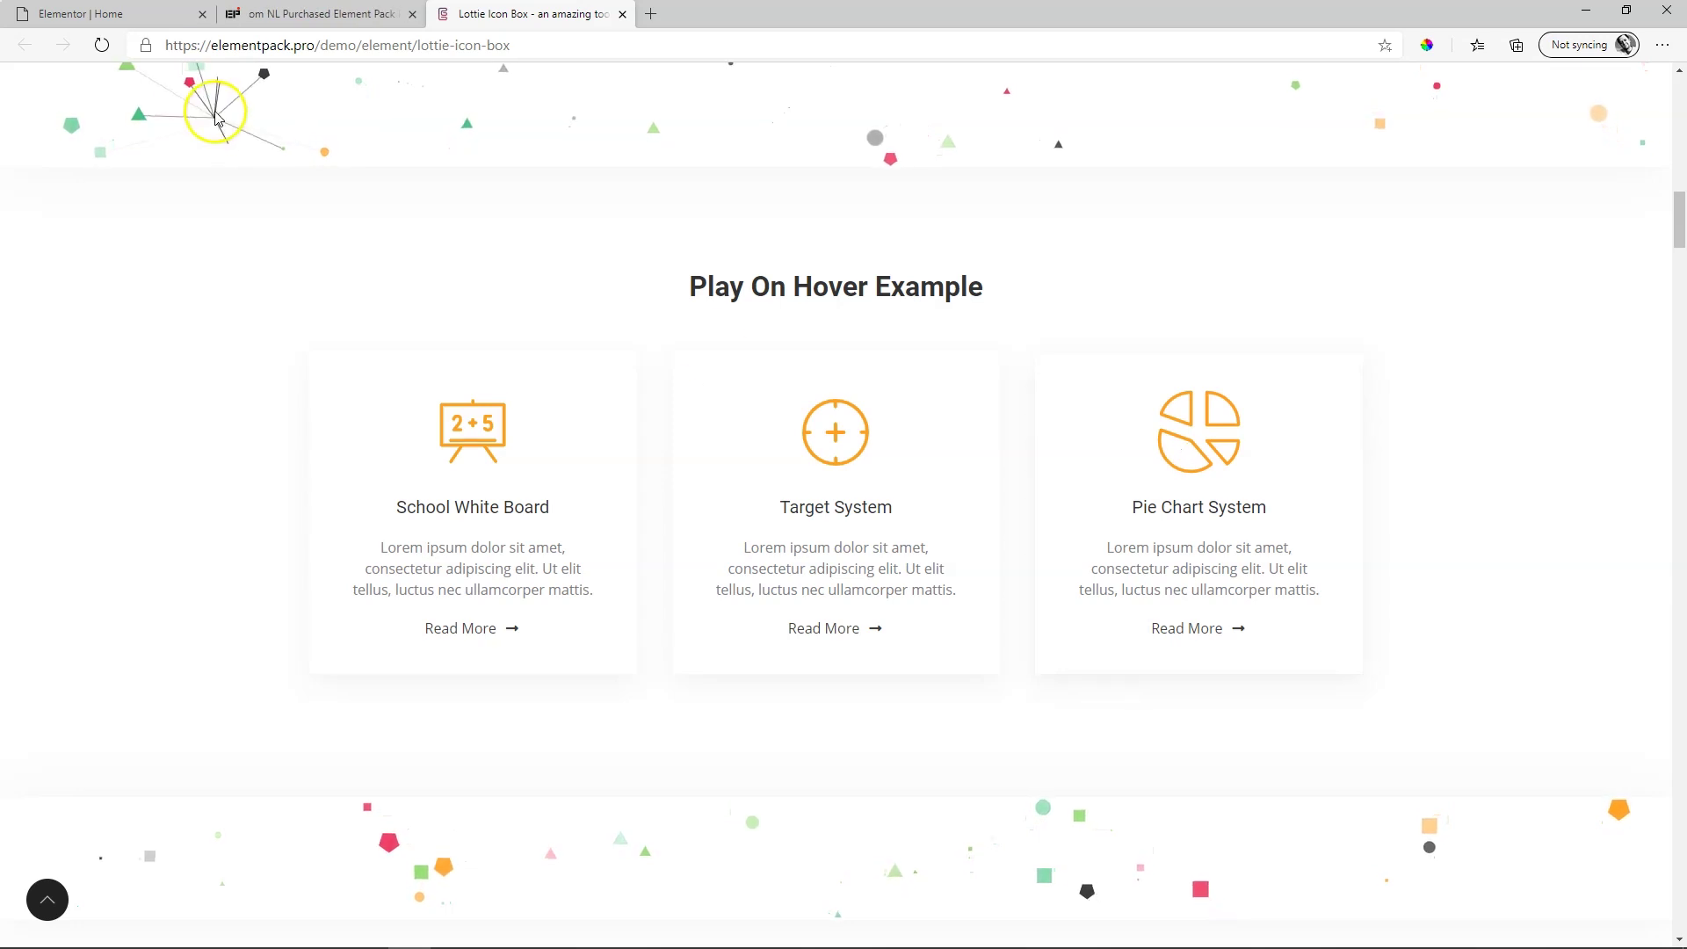
# Step: Search widgets for 'lott' and drop a Lottie Icon Box into the Follow on twitter column
pyautogui.click(159, 9)
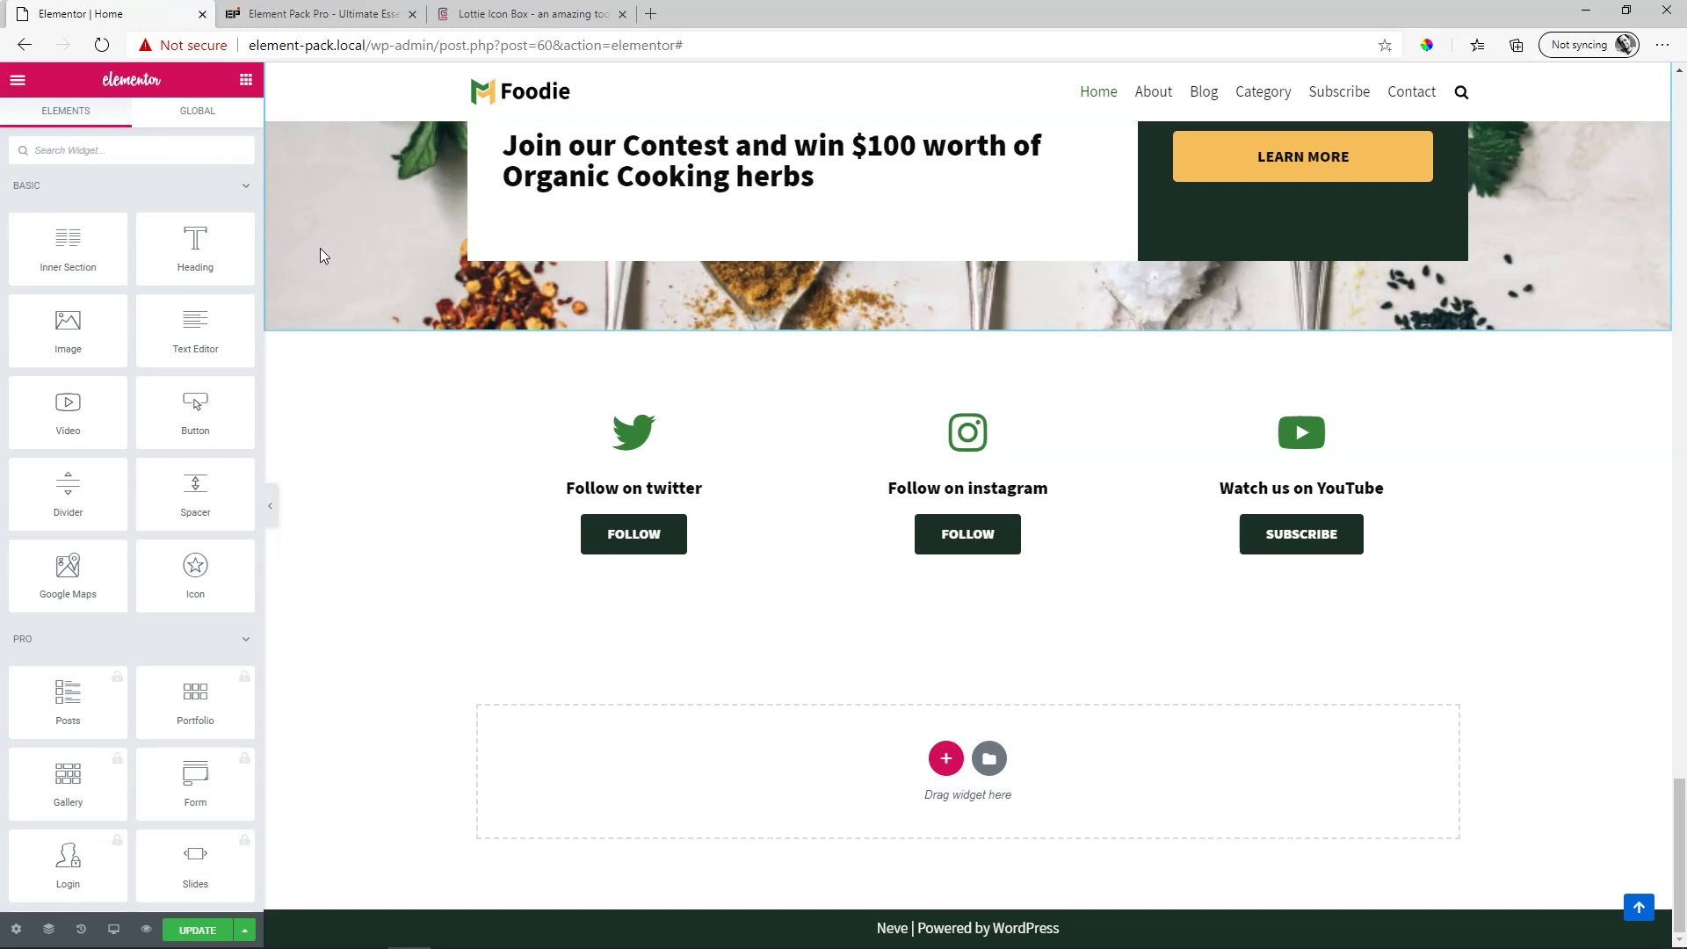
pyautogui.moveTo(320, 254)
pyautogui.mouseDown()
pyautogui.moveTo(372, 249)
pyautogui.moveTo(446, 328)
pyautogui.mouseUp()
pyautogui.click(247, 162)
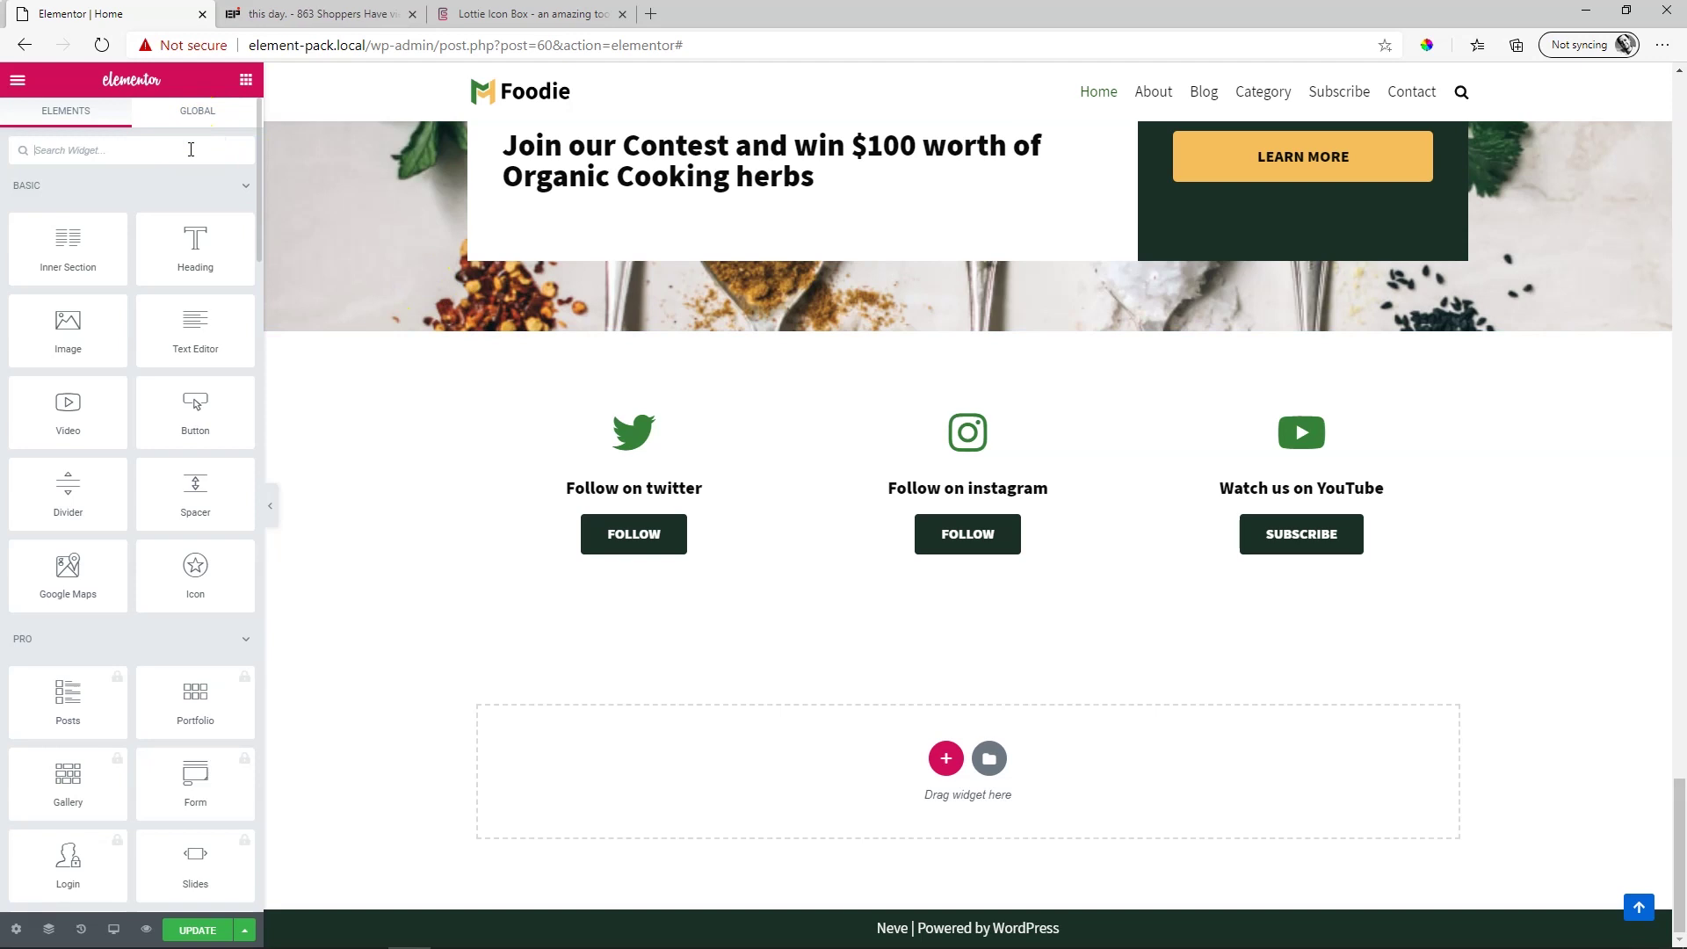
pyautogui.write('lottie')
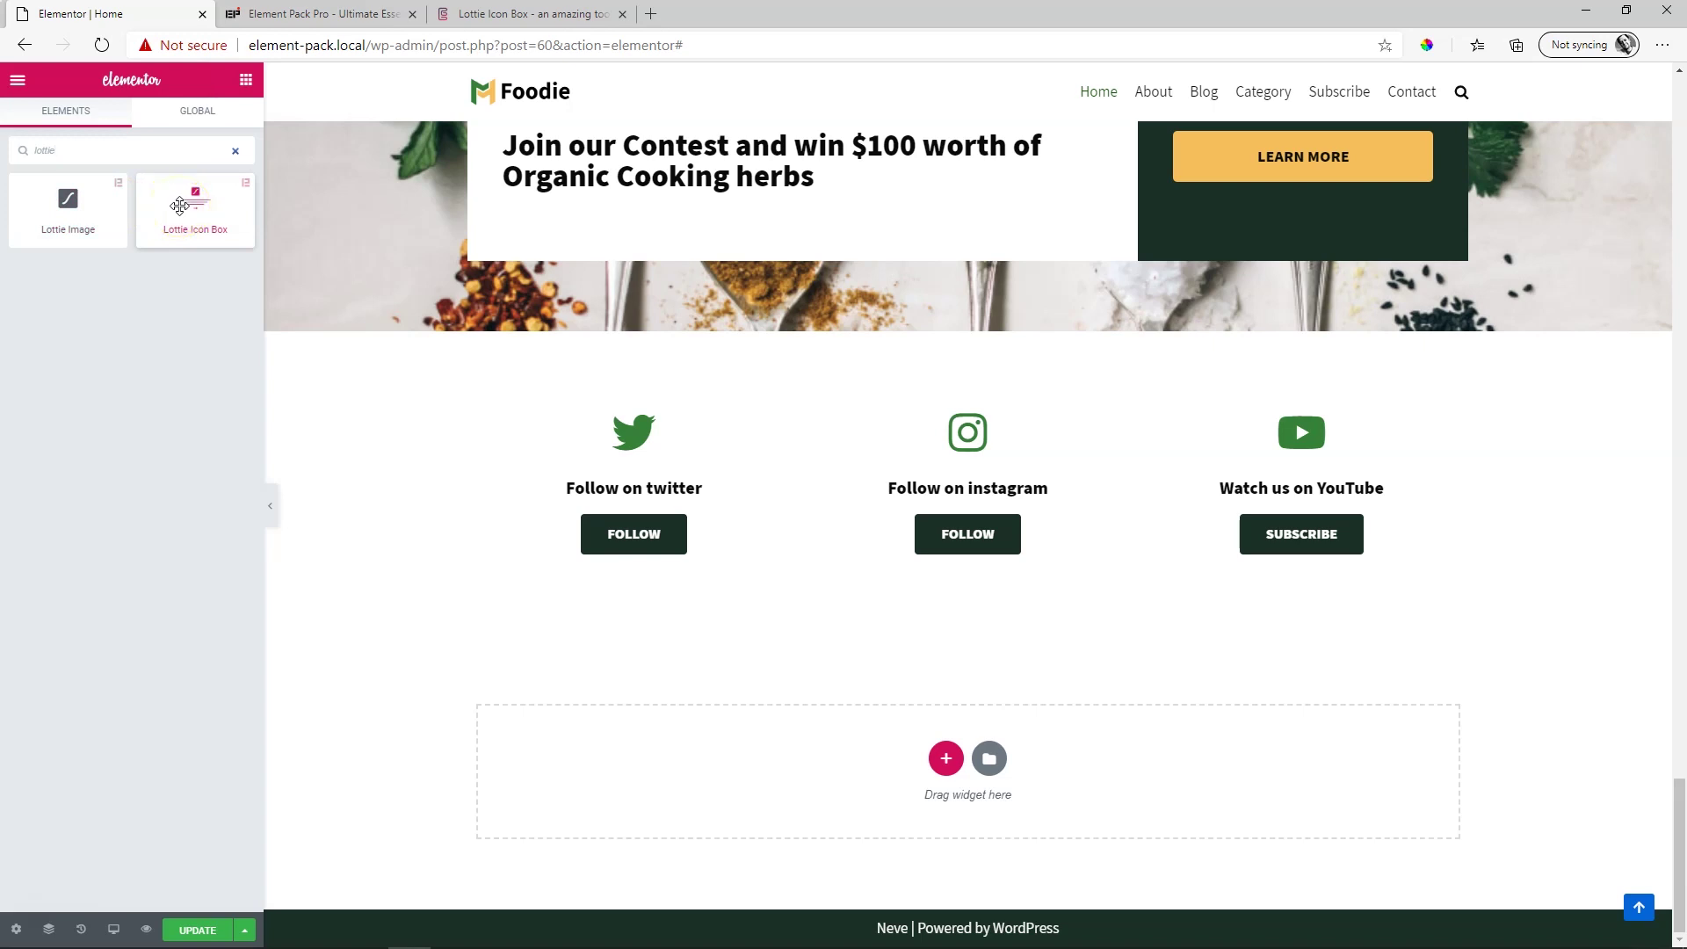
pyautogui.moveTo(180, 206); pyautogui.dragTo(650, 434)
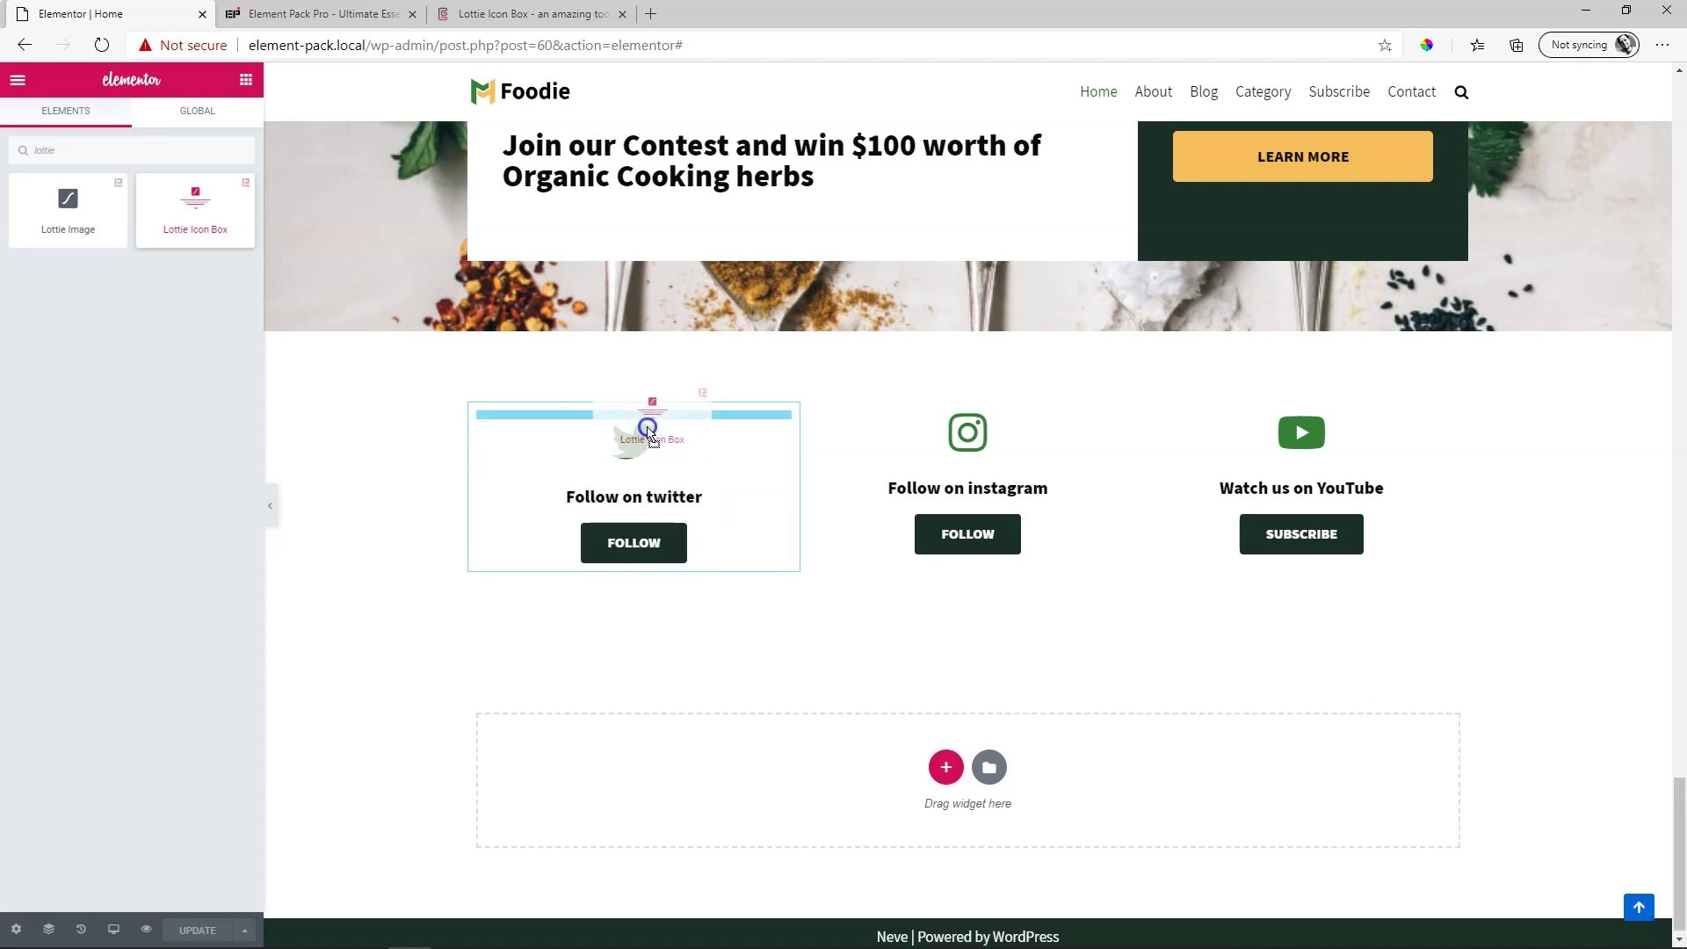
pyautogui.moveTo(650, 434); pyautogui.dragTo(650, 434)
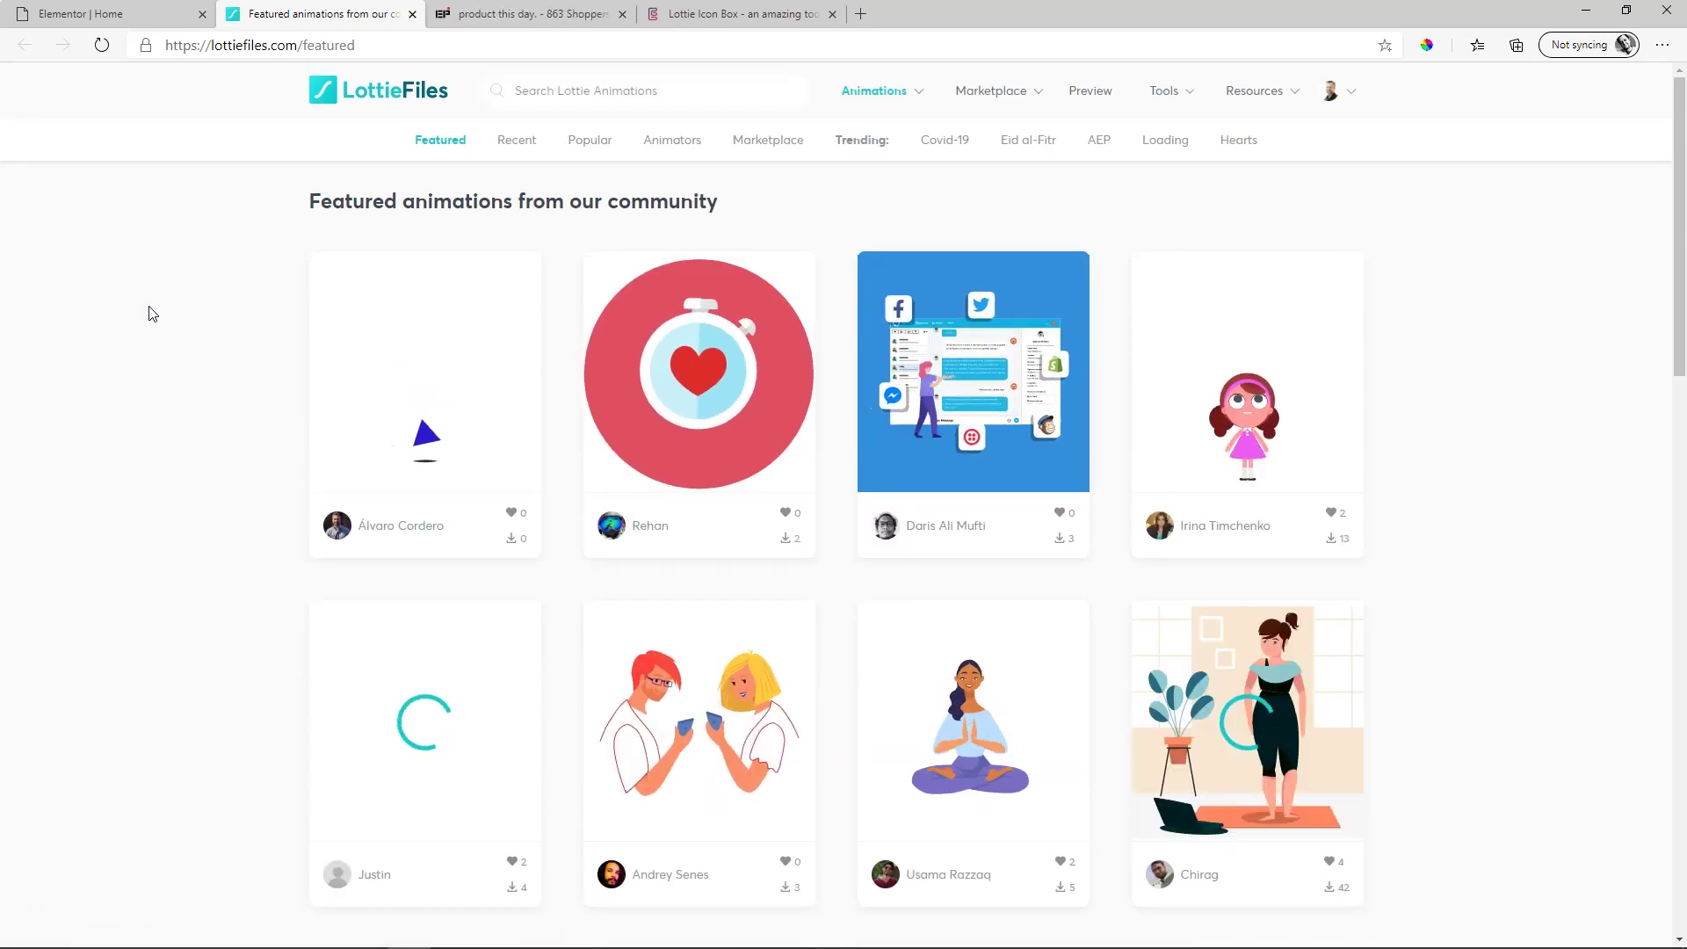
# Step: Search LottieFiles for 'twitter logo' animations
pyautogui.scroll(-12, 151, 317)
pyautogui.scroll(-4, 151, 334)
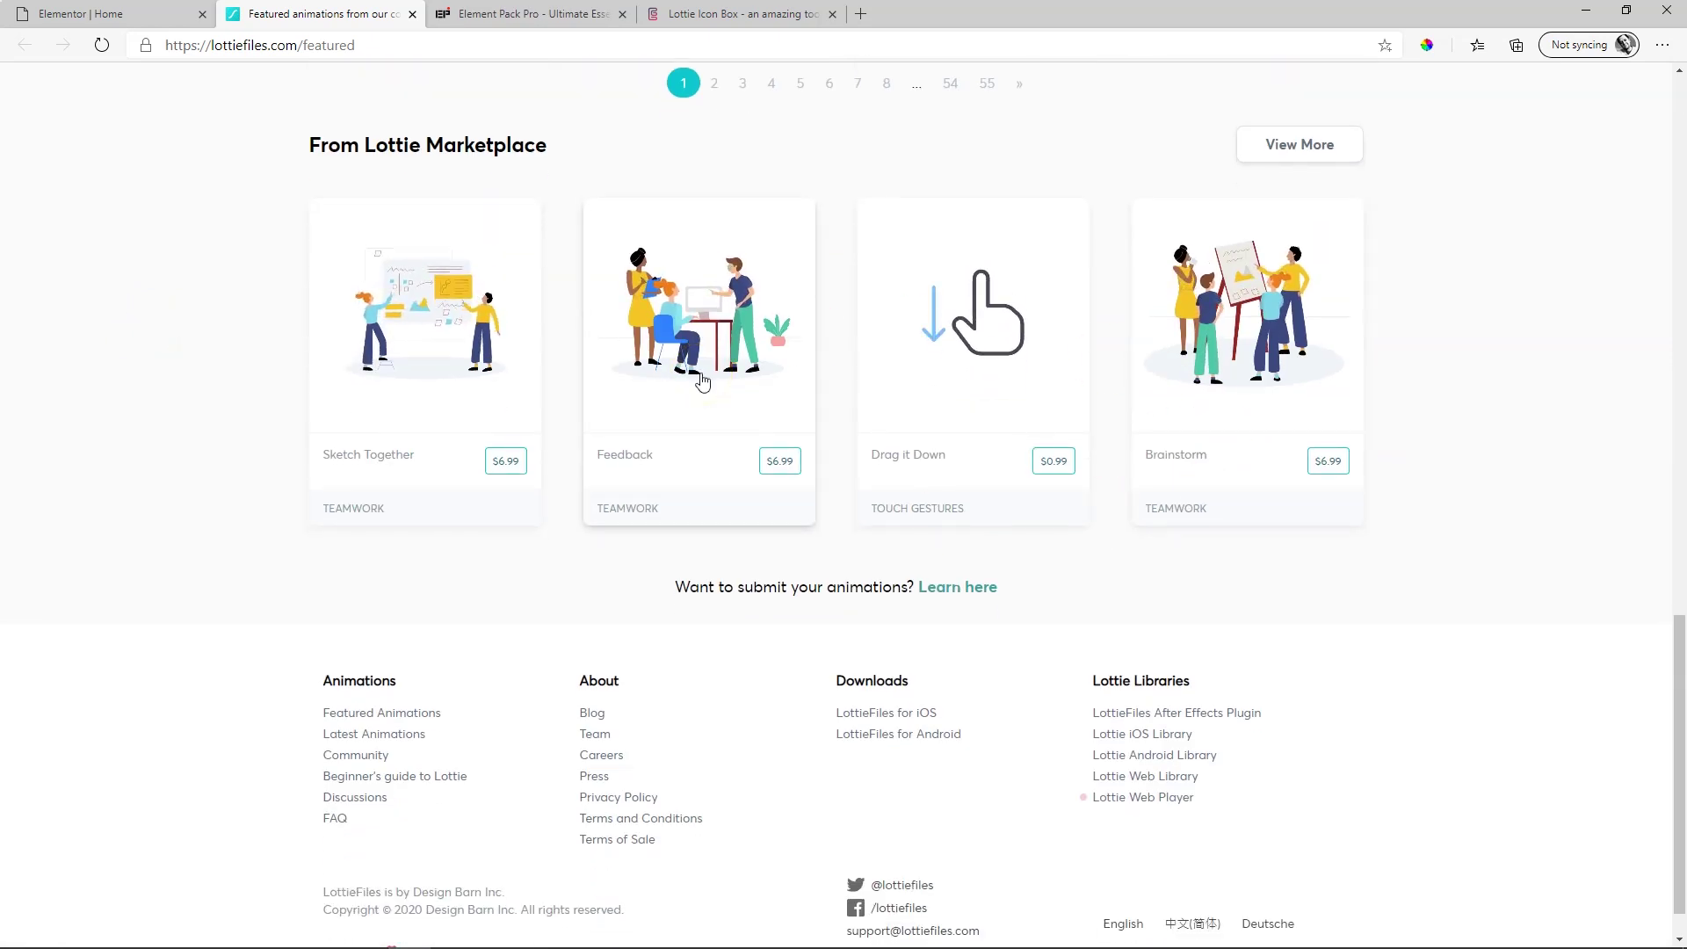
pyautogui.scroll(8, 702, 380)
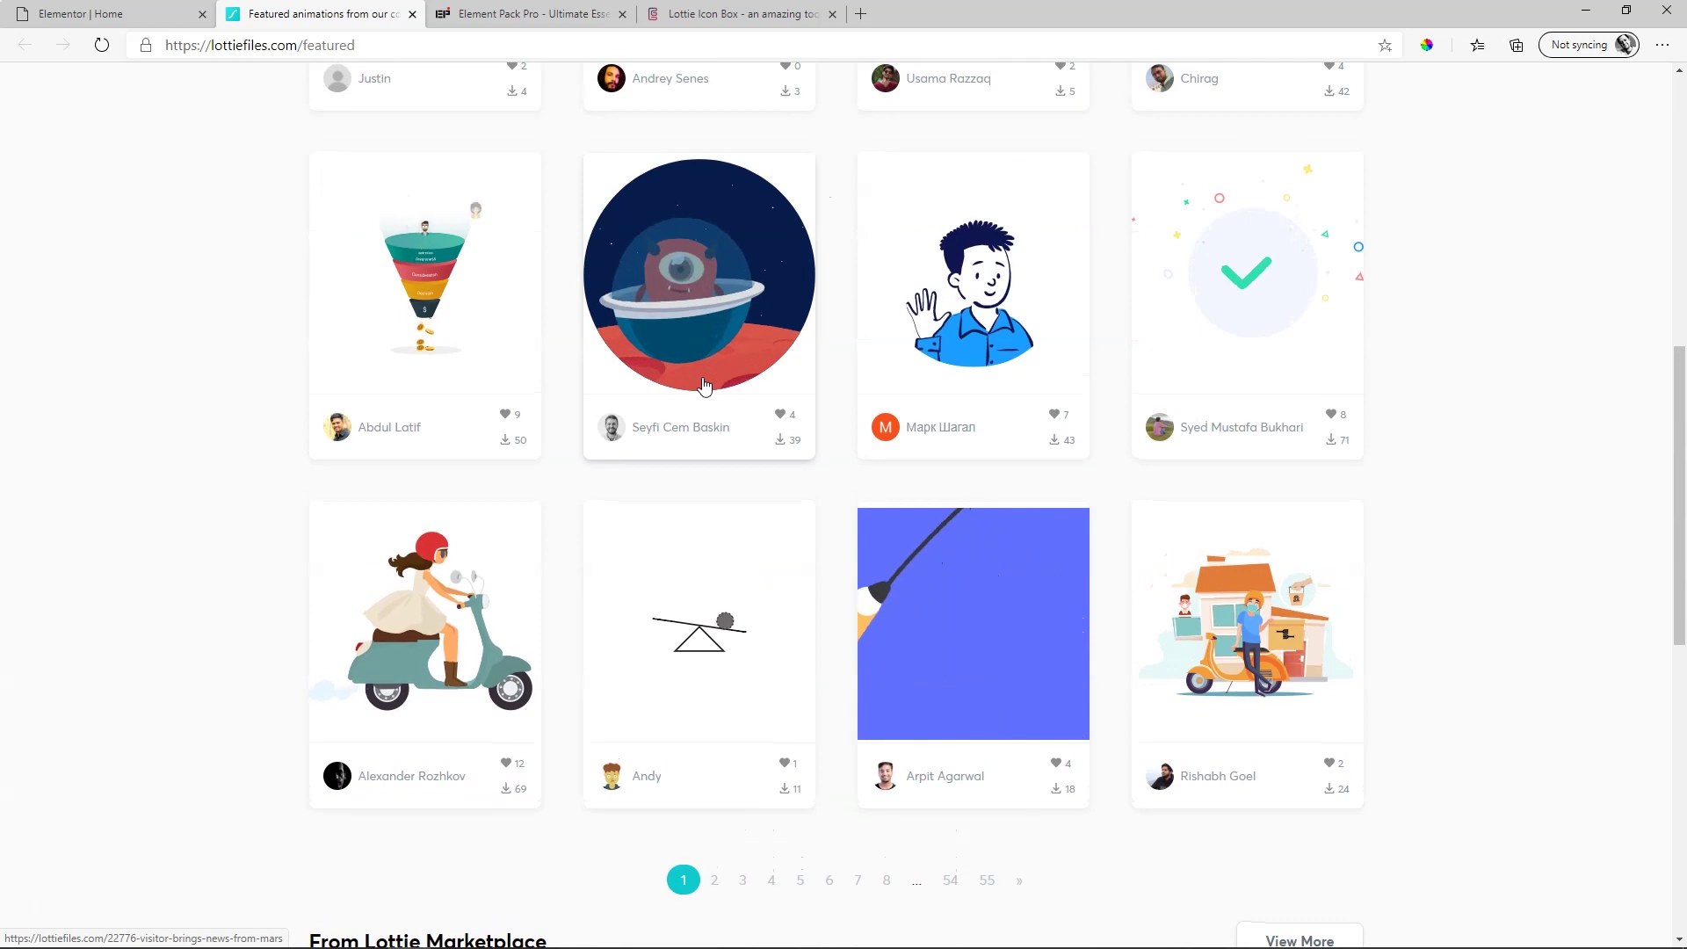
pyautogui.scroll(8, 703, 384)
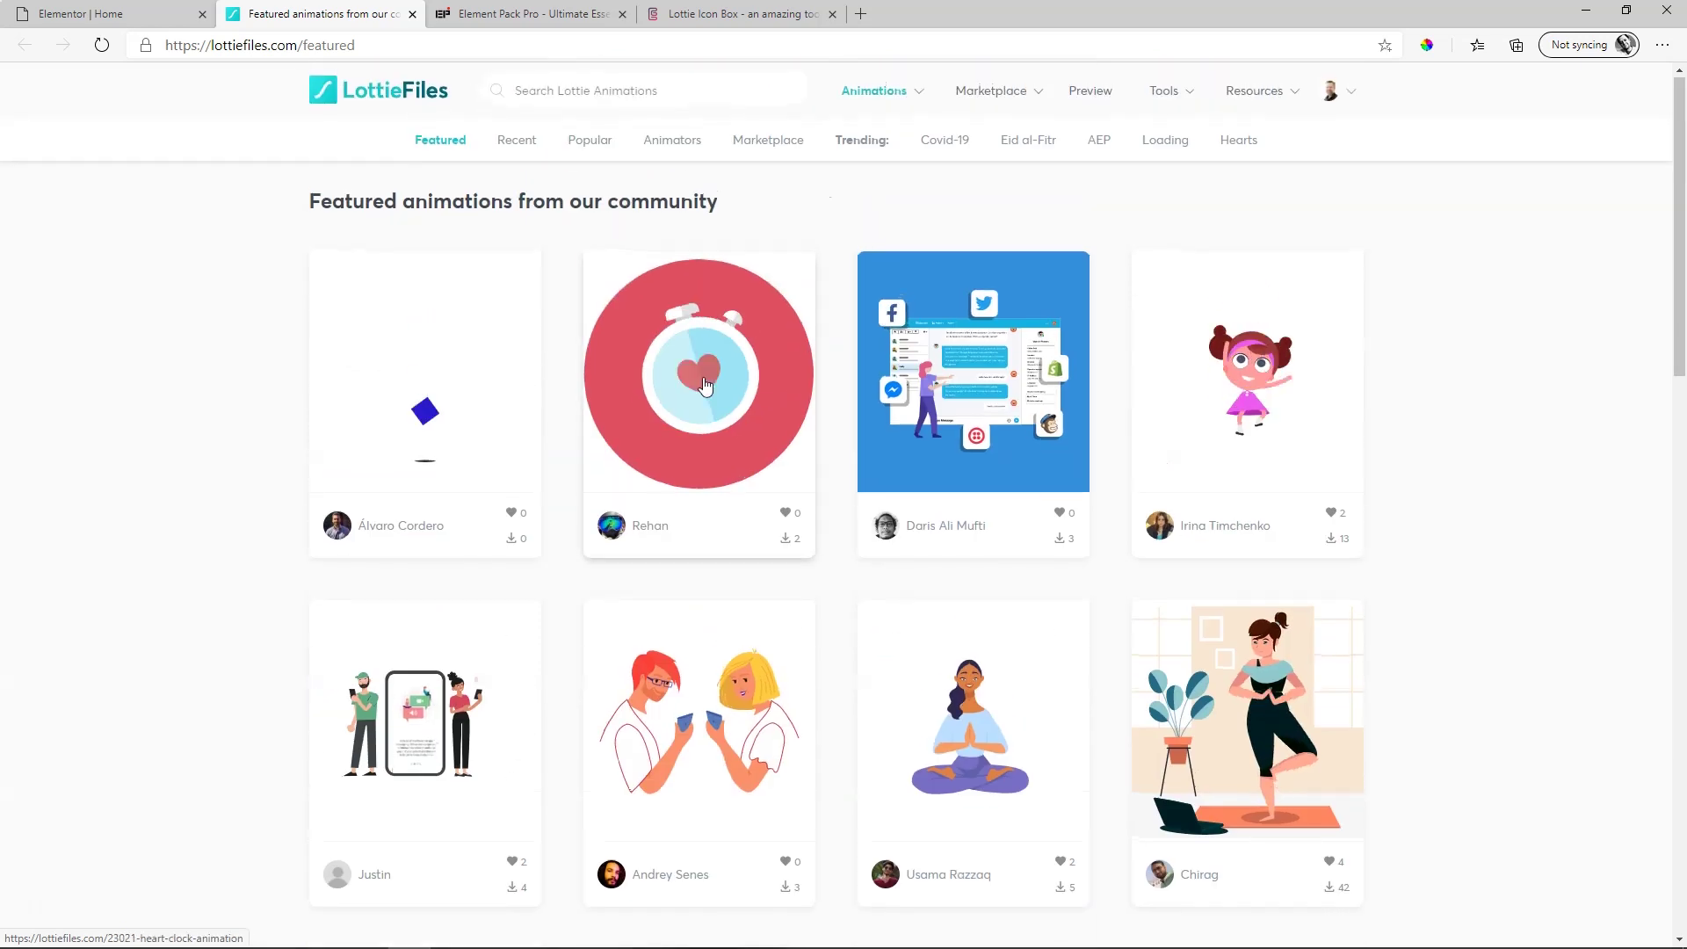
pyautogui.click(537, 91)
pyautogui.write('t')
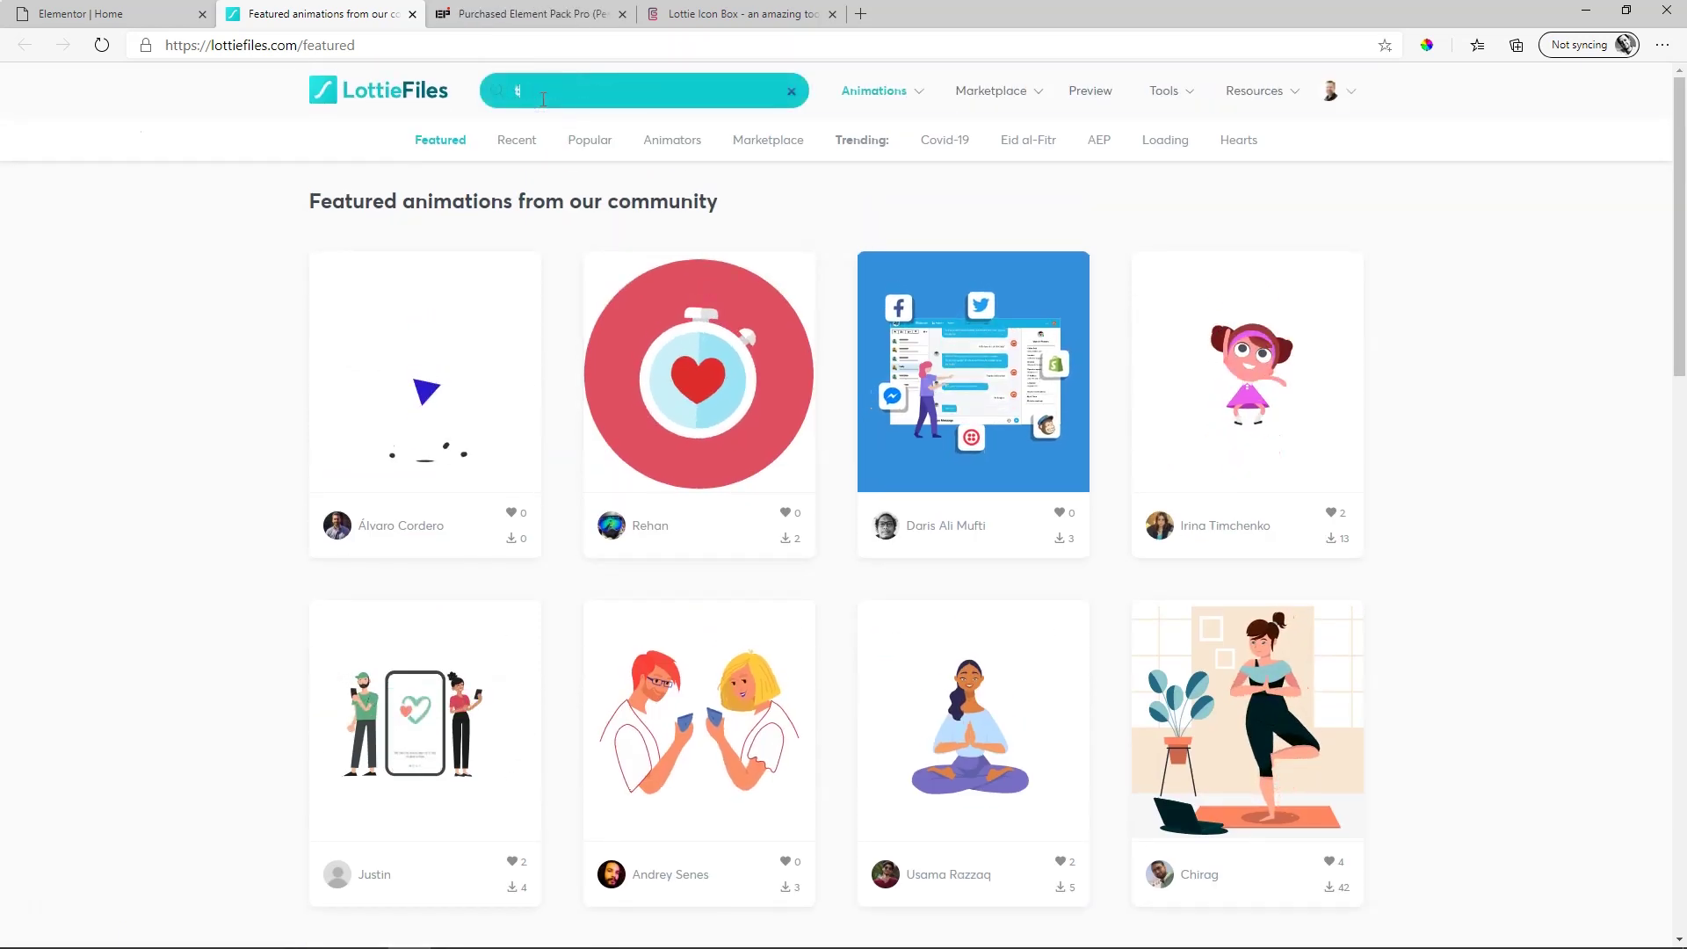
pyautogui.write('wittere')
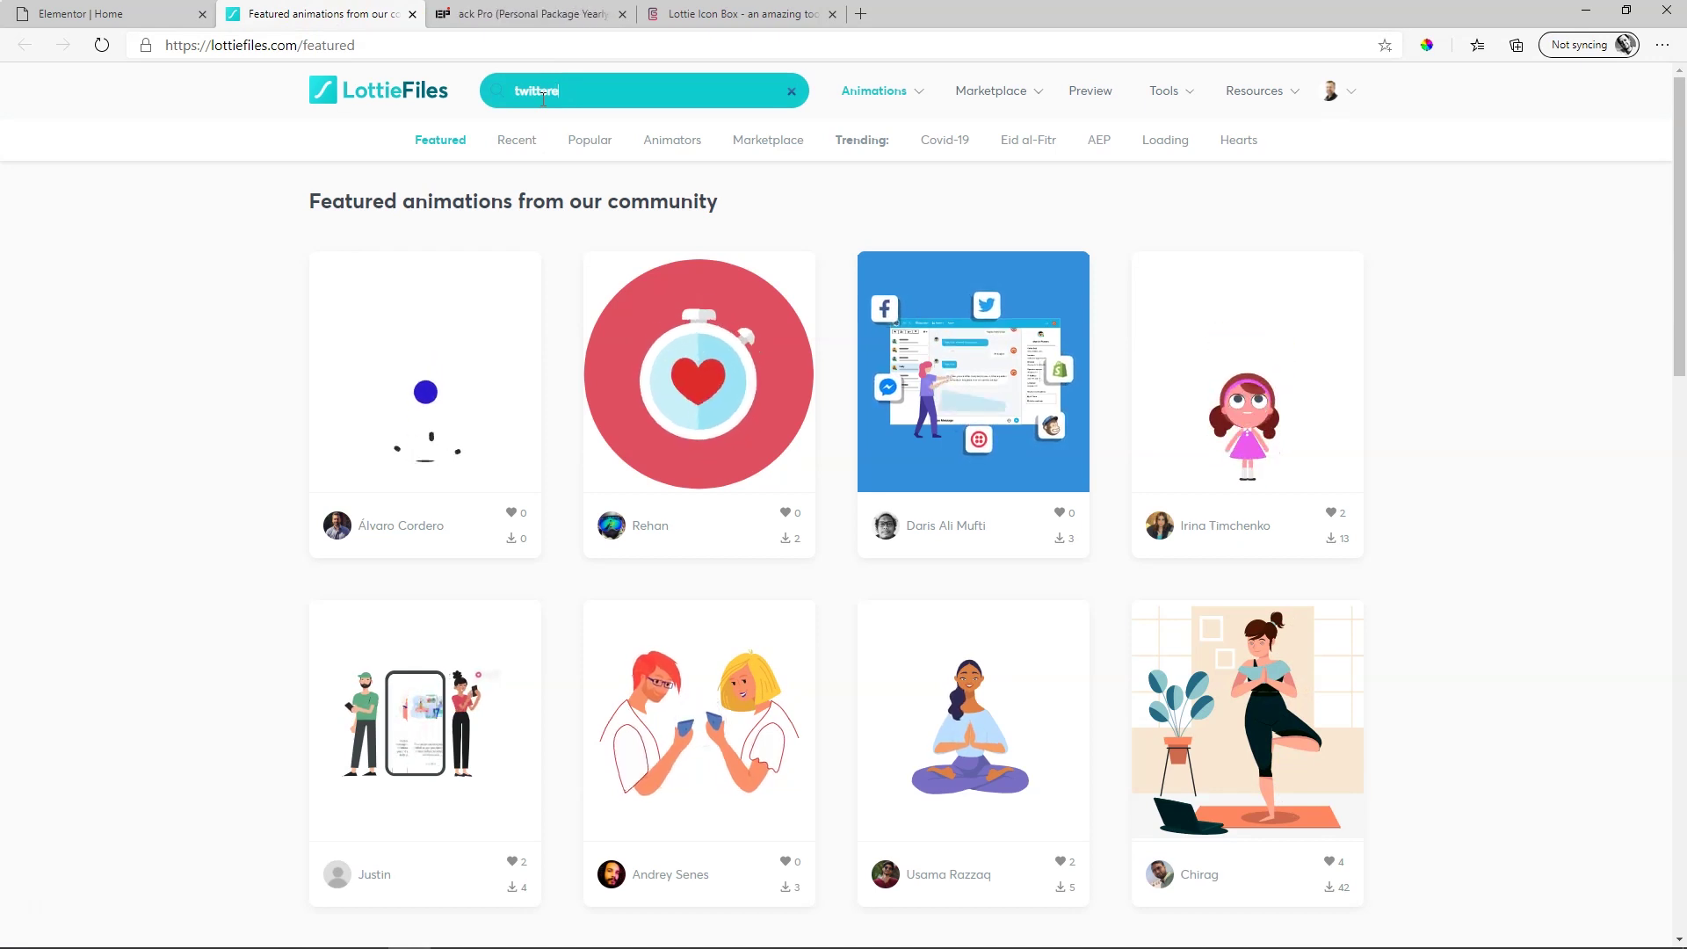
pyautogui.click(539, 187)
pyautogui.press('BackSpace')
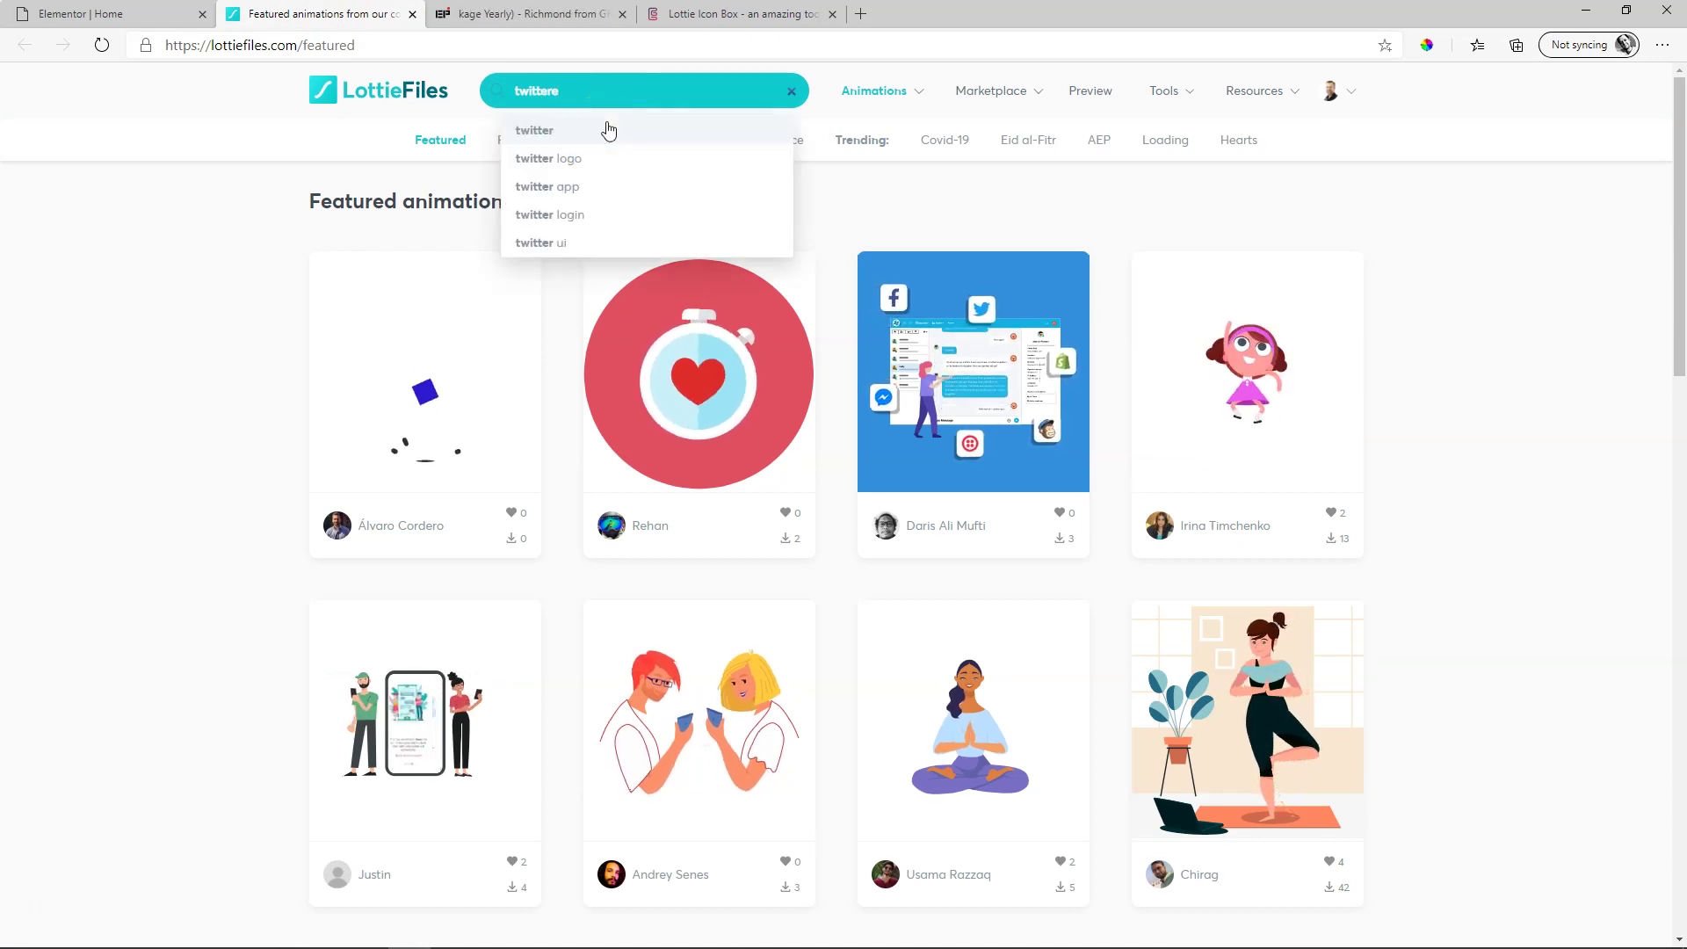
pyautogui.click(604, 84)
pyautogui.click(563, 160)
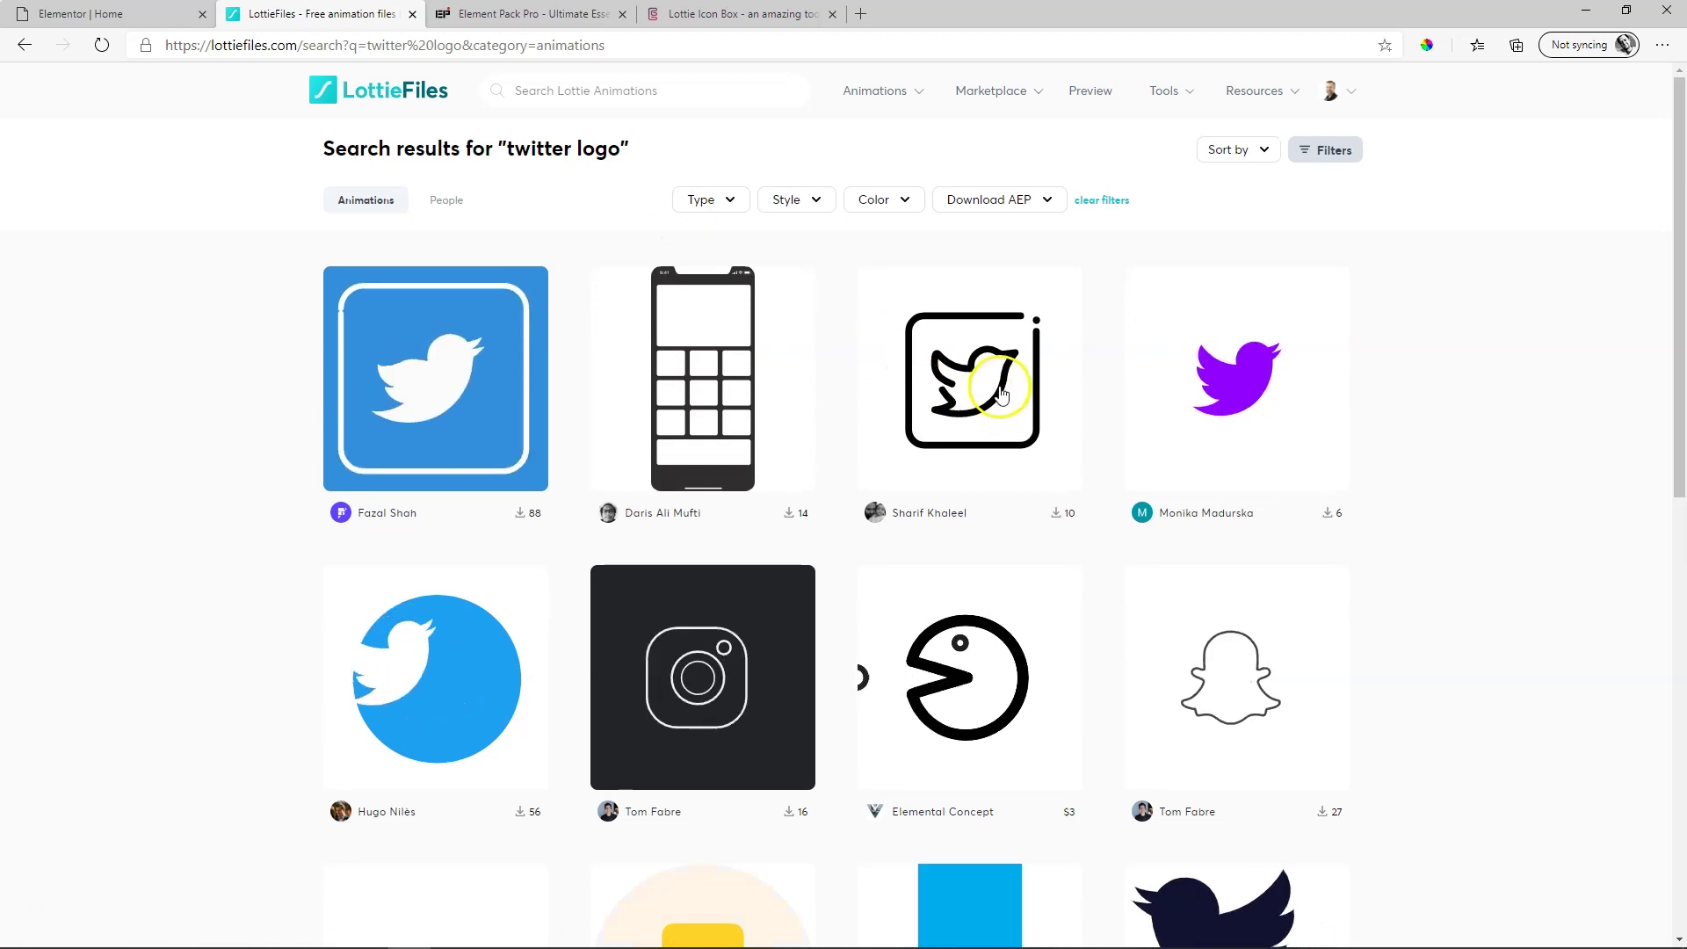
# Step: Open the outlined Twitter bird animation and copy its Lottie Animation URL
pyautogui.click(975, 387)
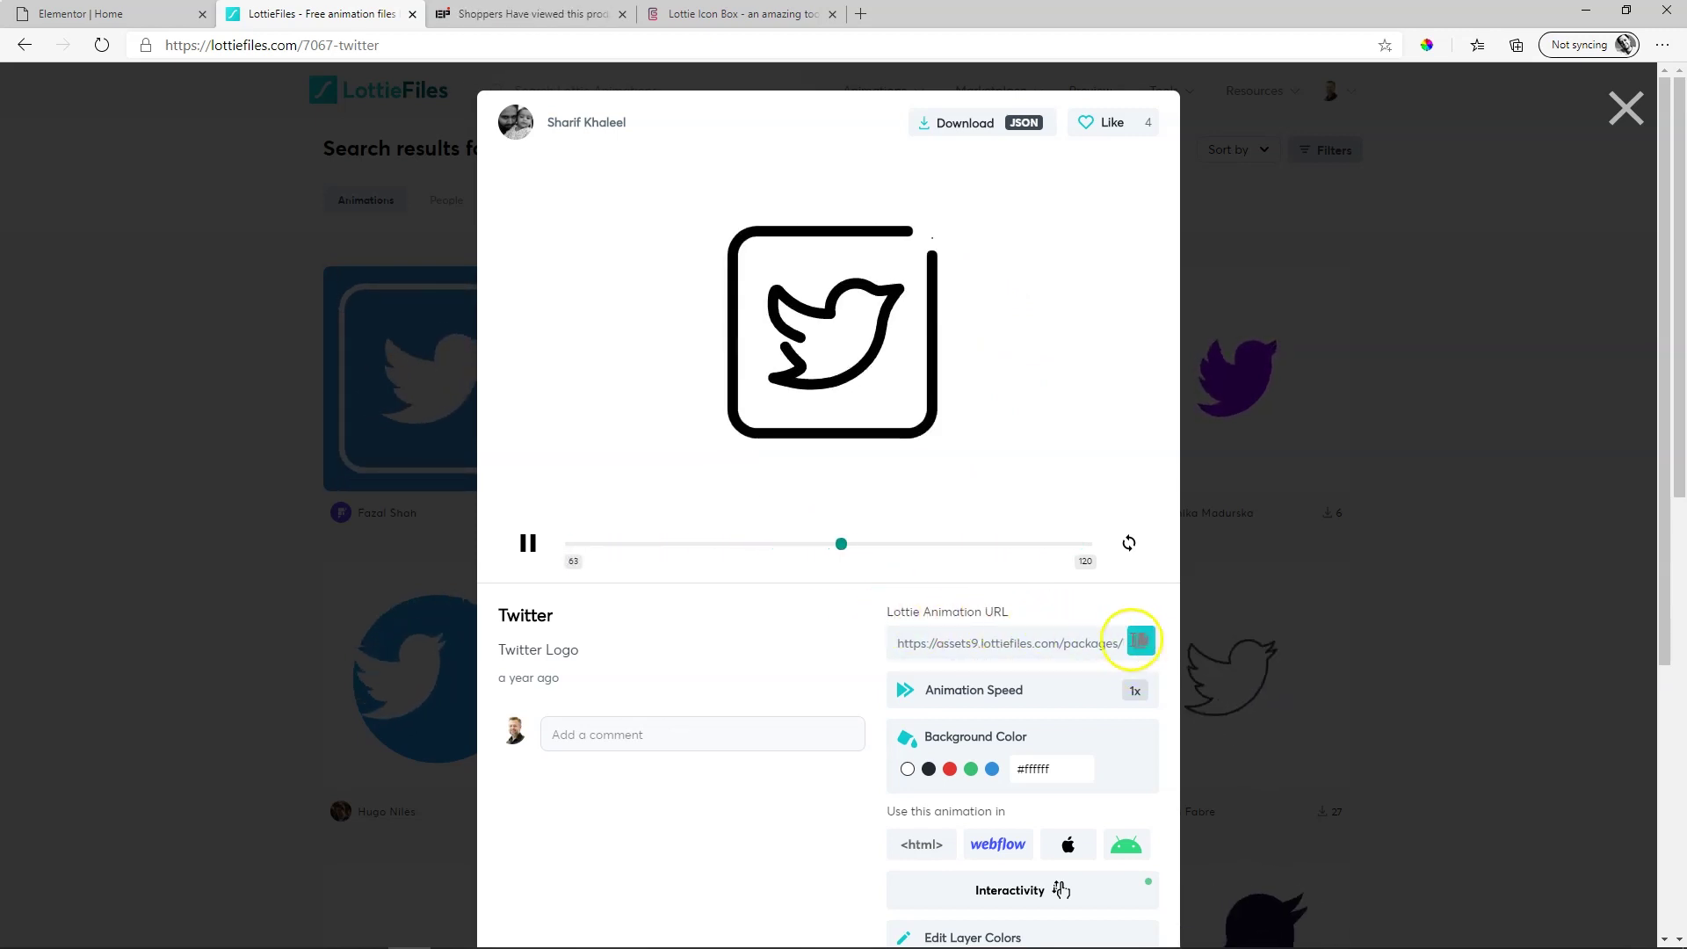
pyautogui.click(1142, 644)
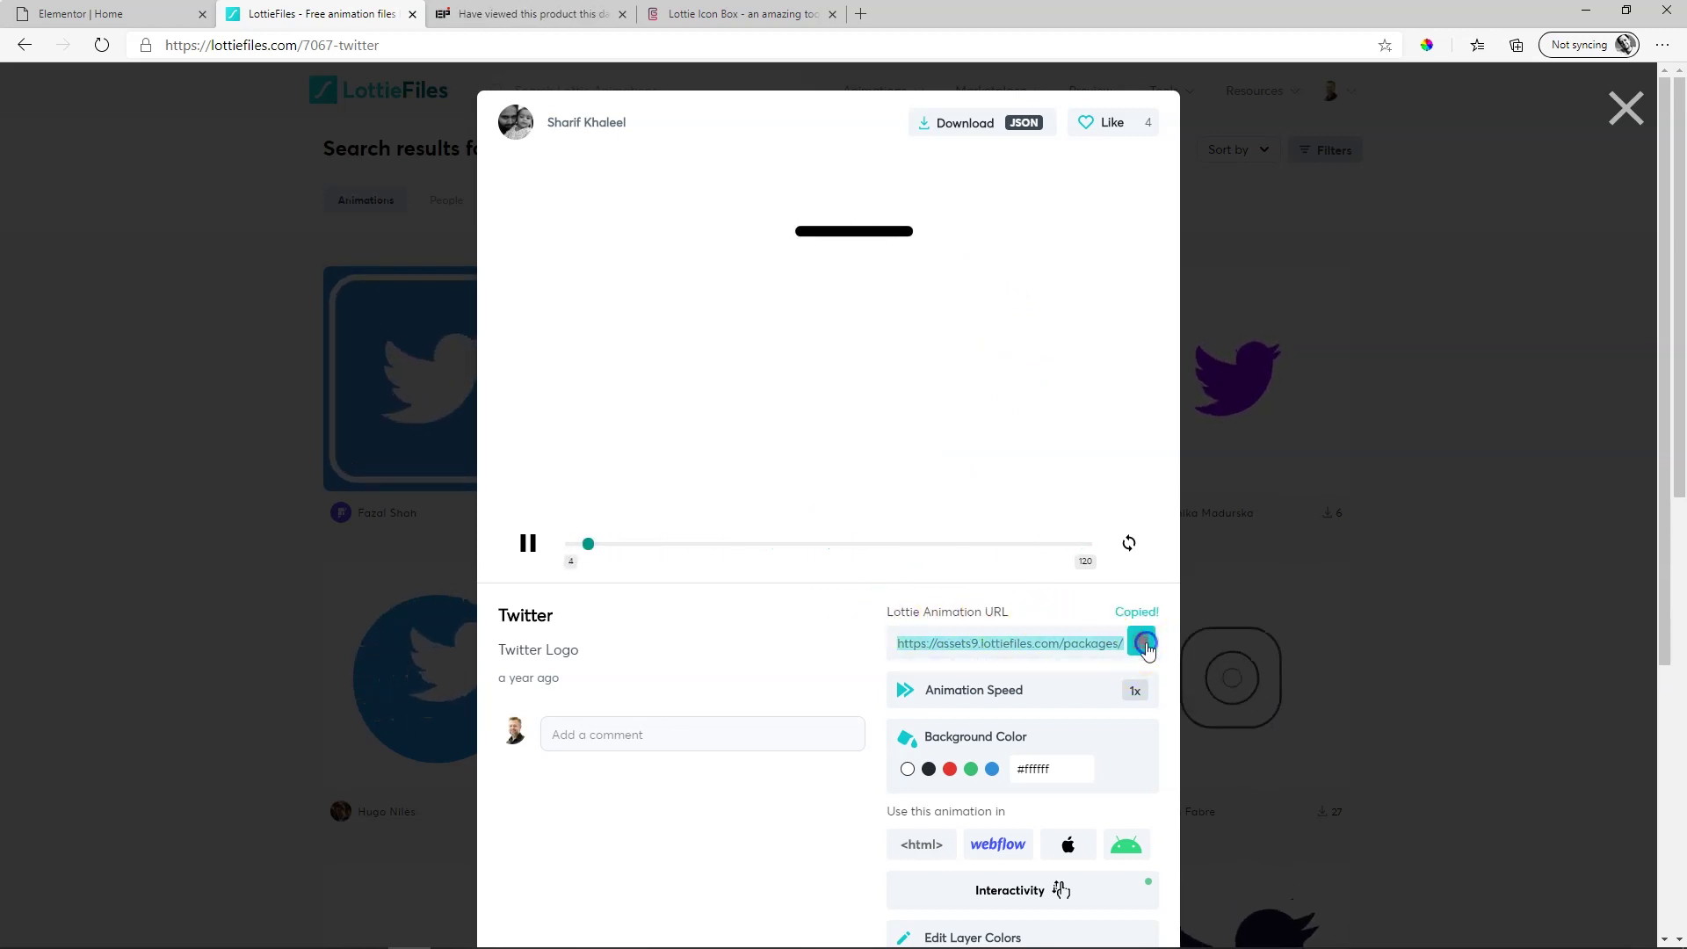
pyautogui.click(106, 14)
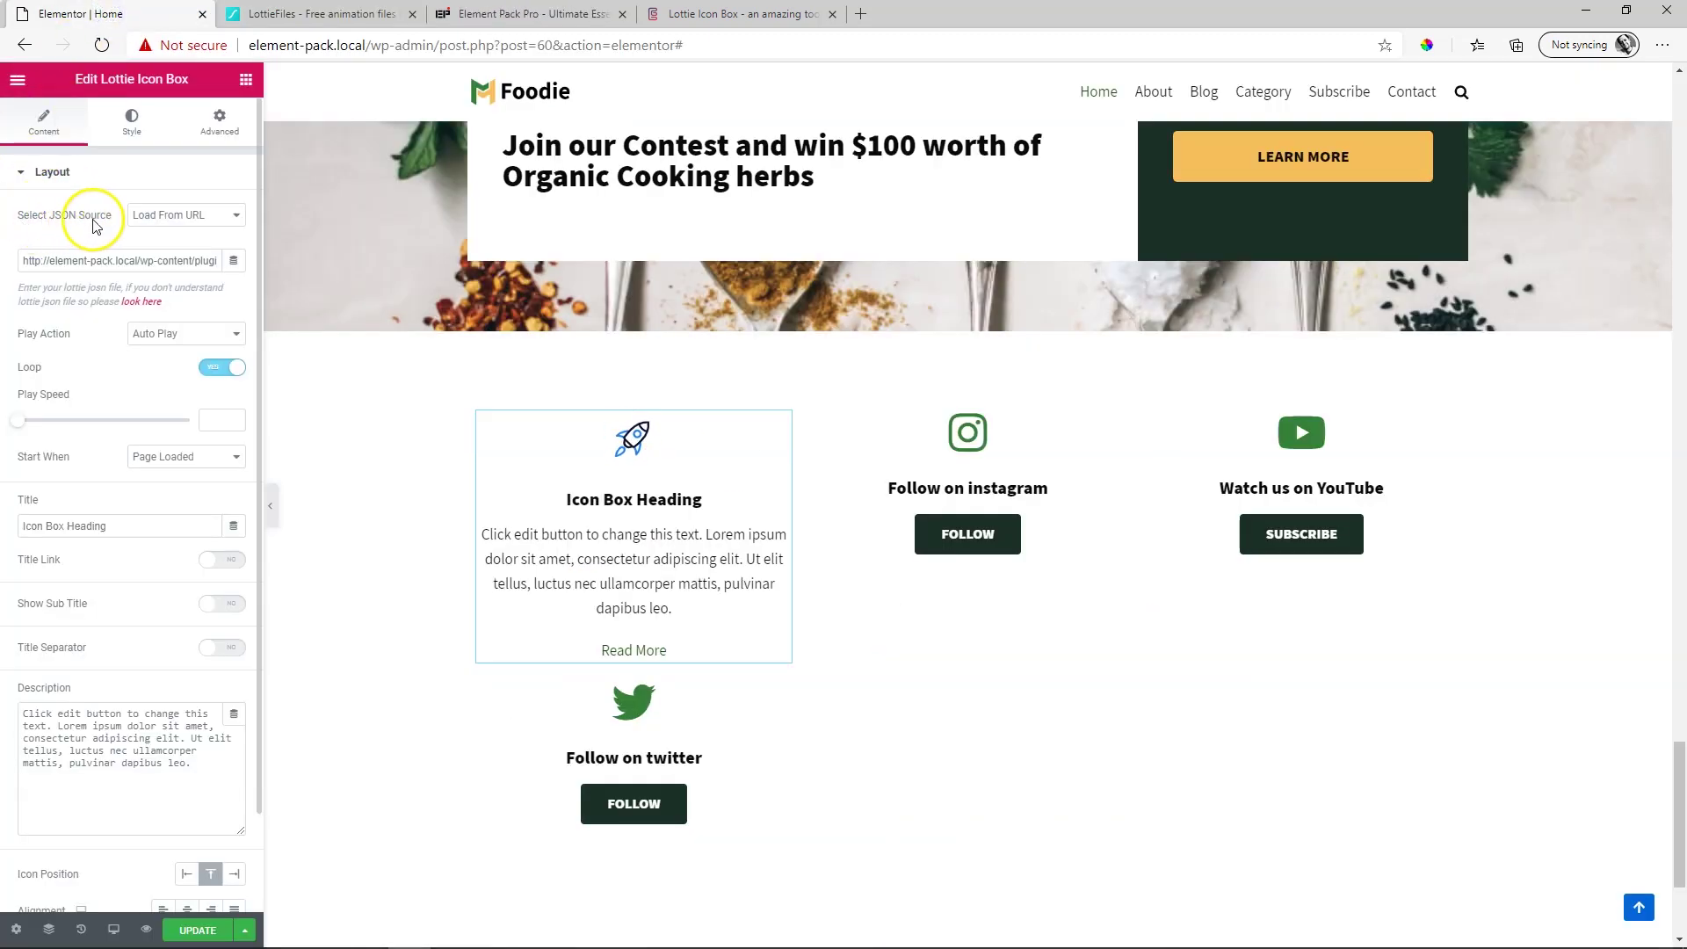
# Step: Keep Load From URL and paste the LottieFiles Twitter URL over the old JSON URL
pyautogui.click(214, 220)
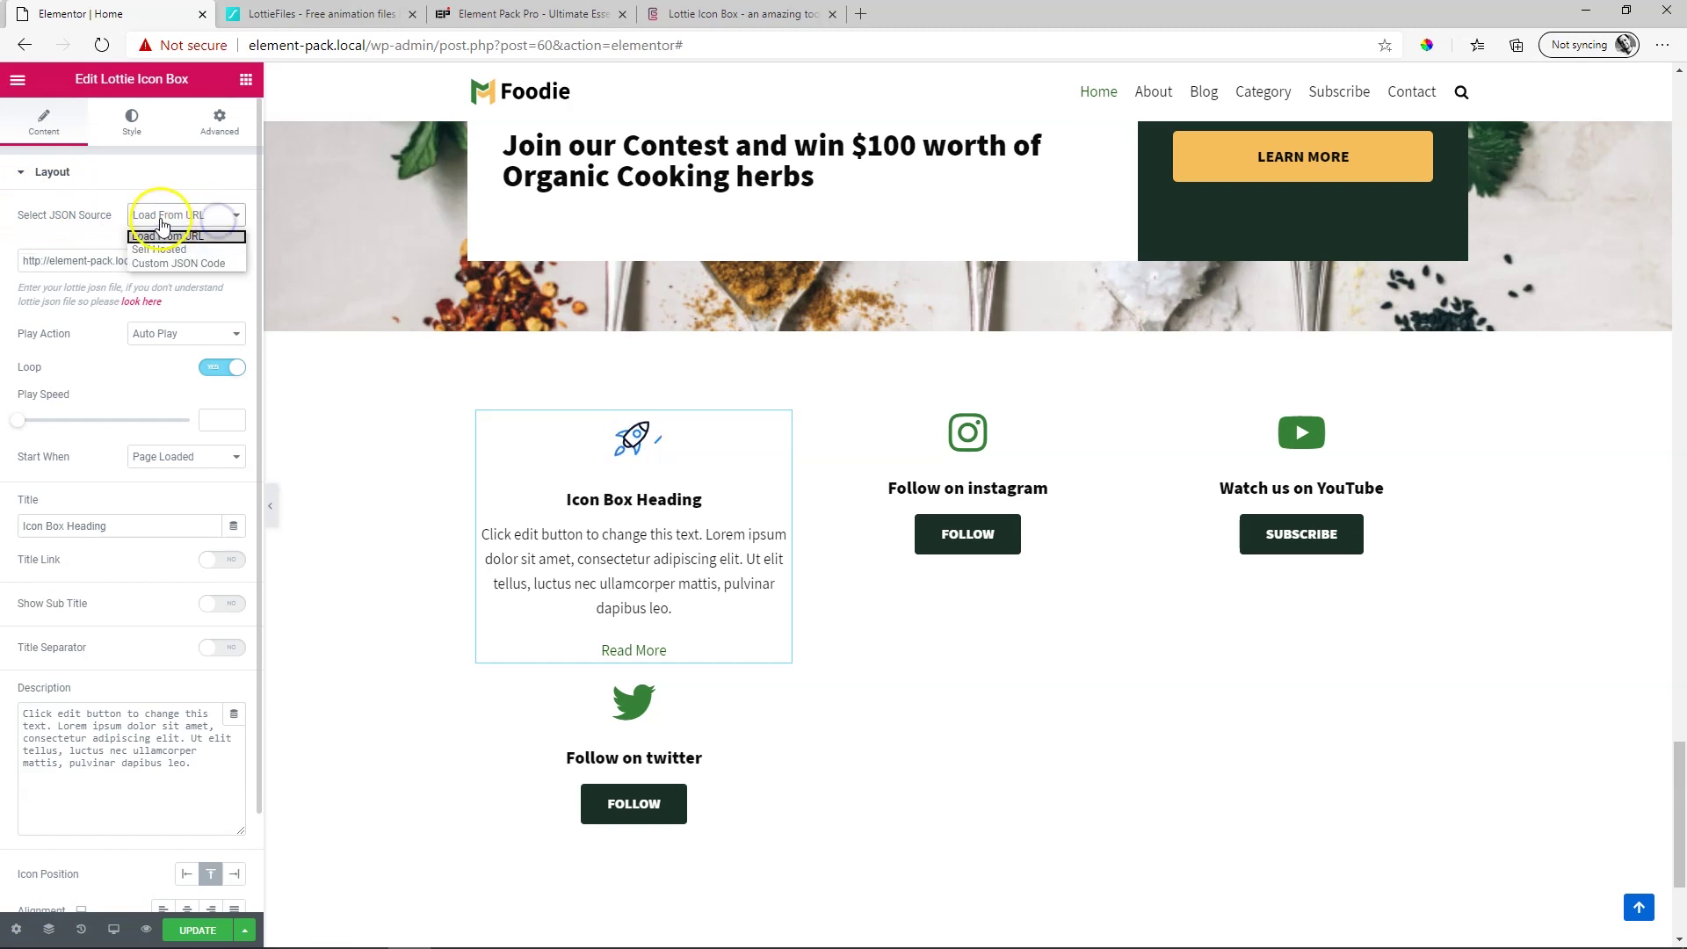
pyautogui.click(192, 238)
pyautogui.moveTo(50, 260); pyautogui.dragTo(76, 261)
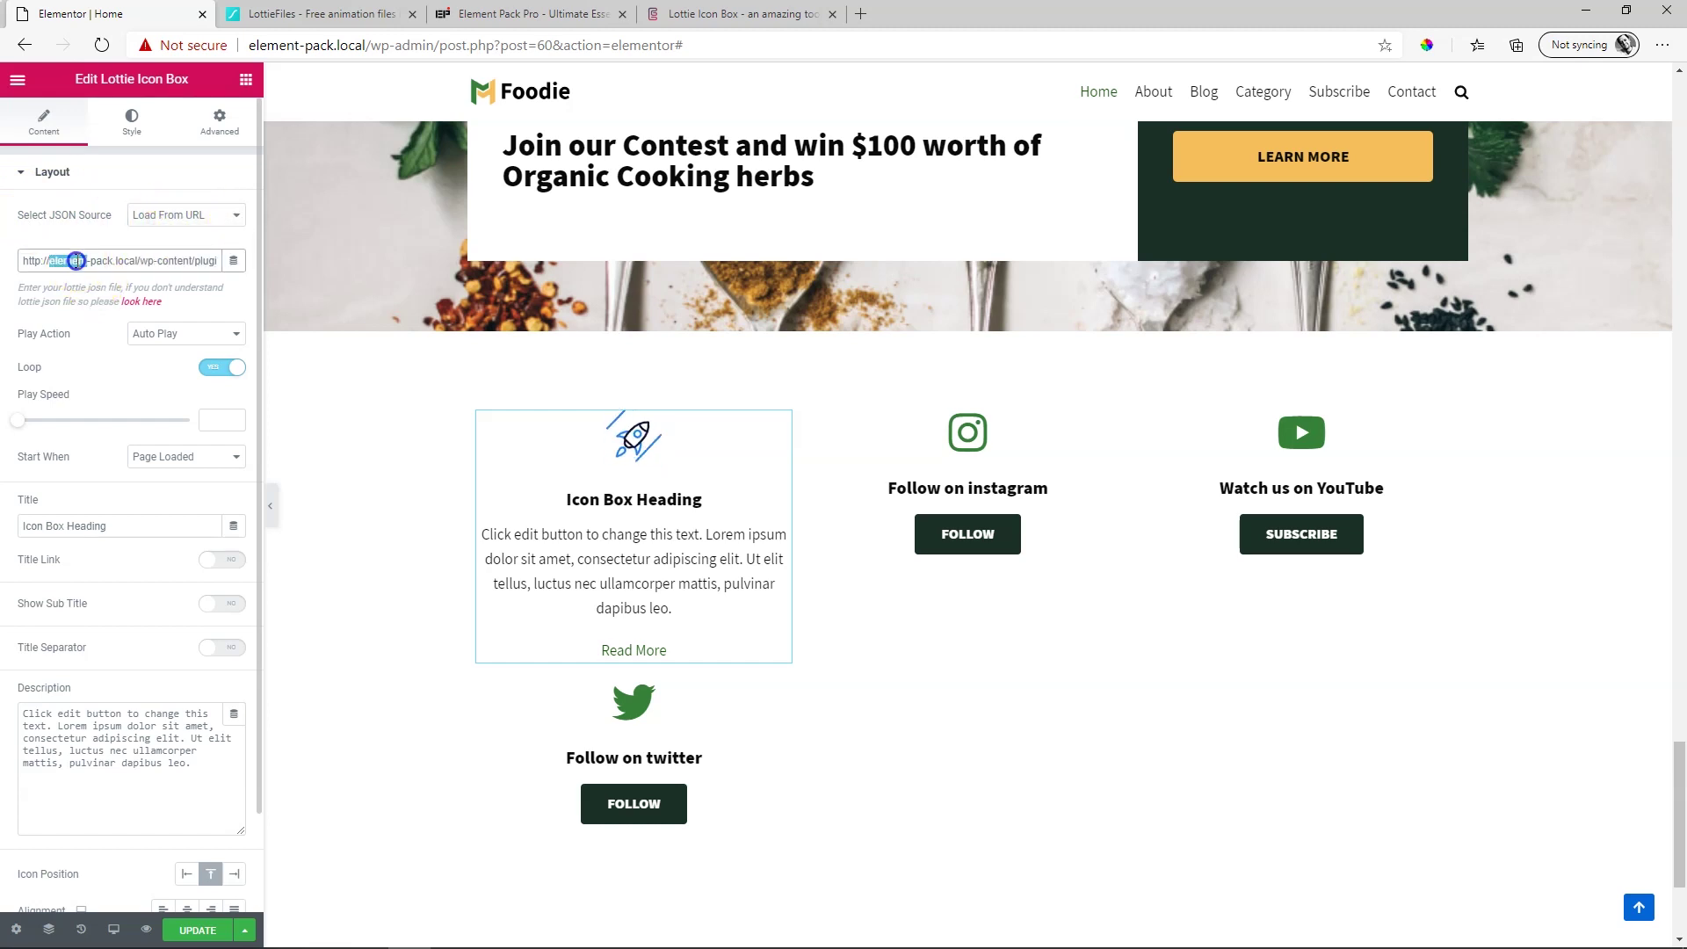
pyautogui.hotkey('ctrl', 'v')
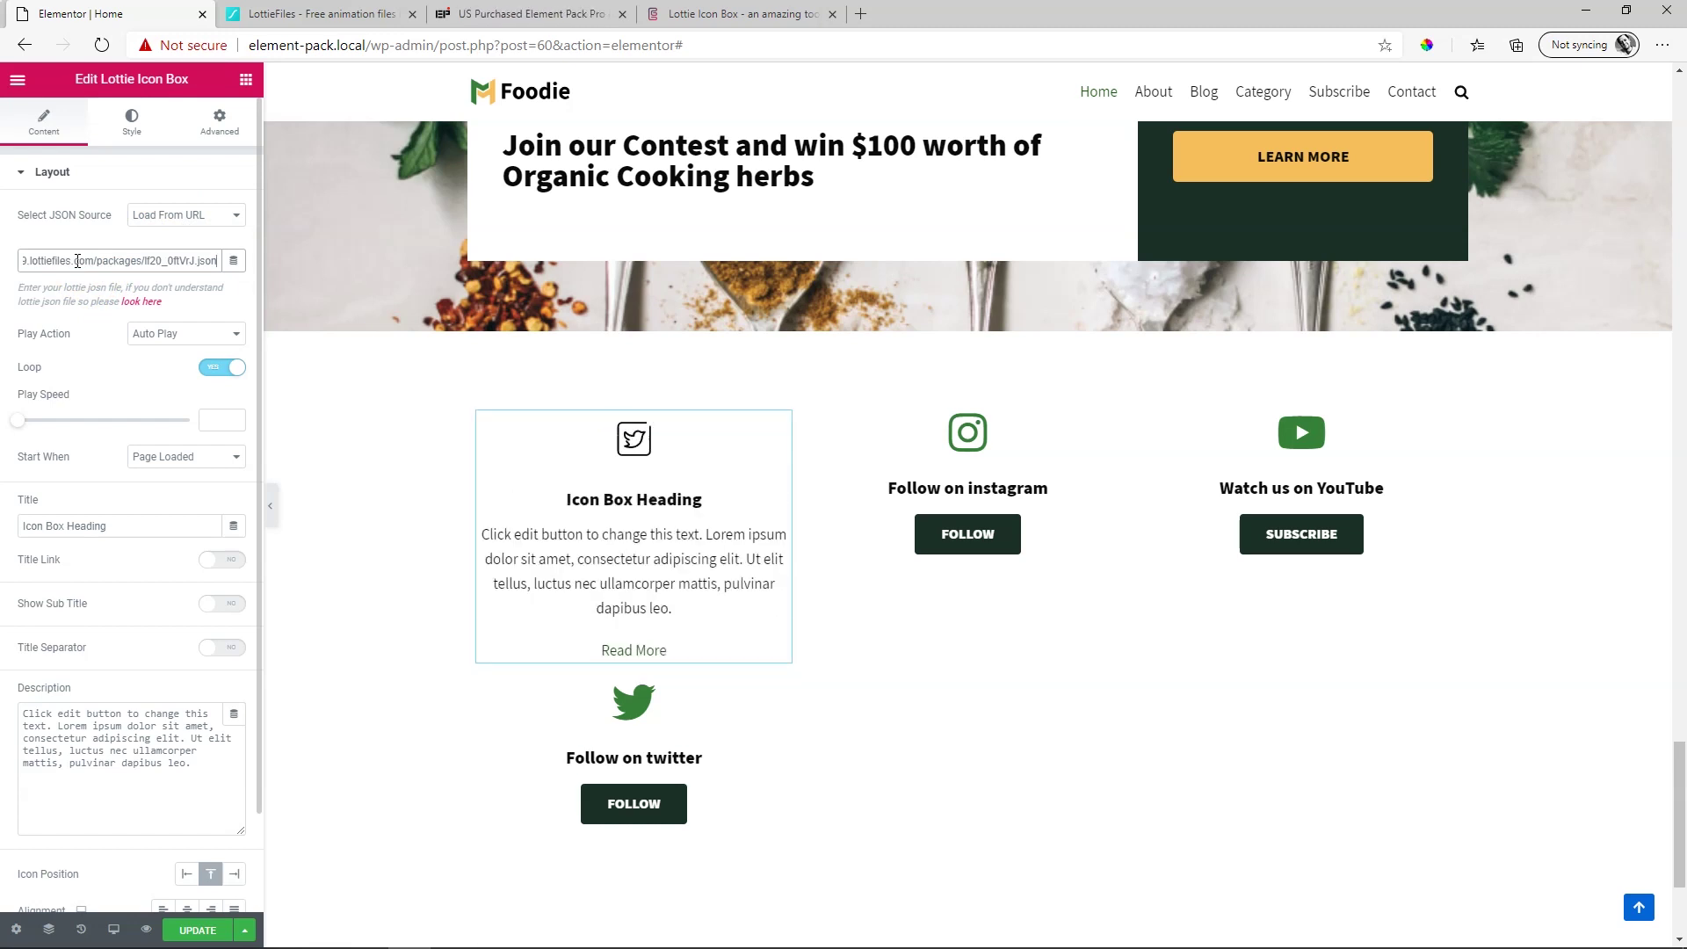
pyautogui.click(649, 503)
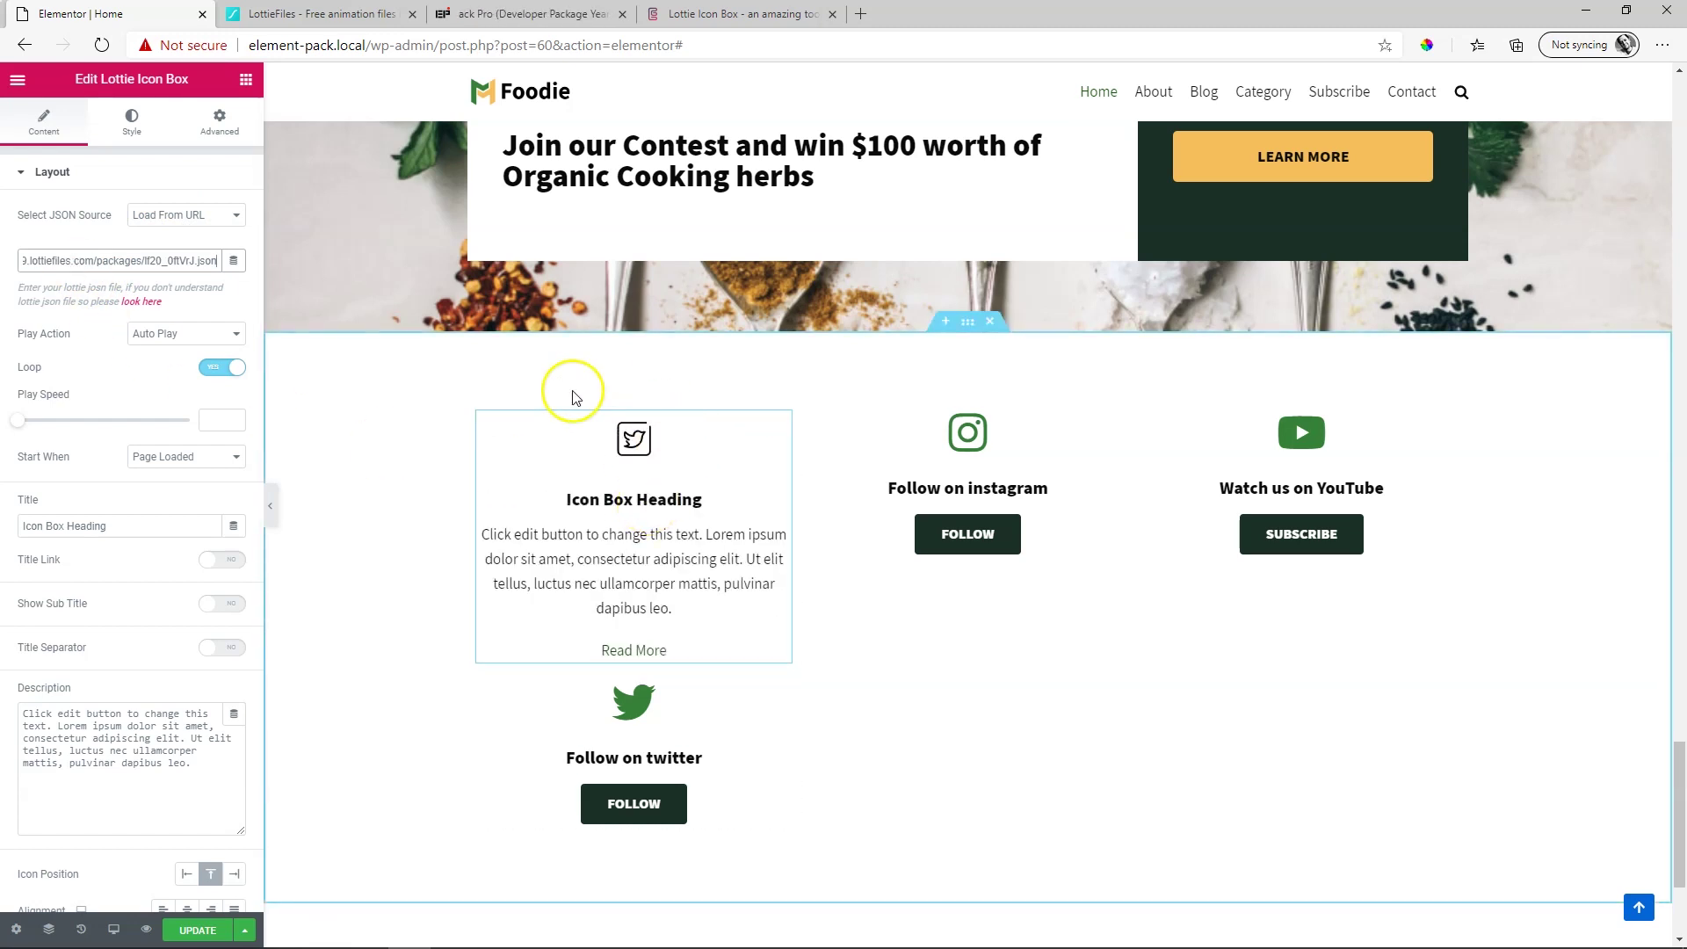
pyautogui.click(672, 507)
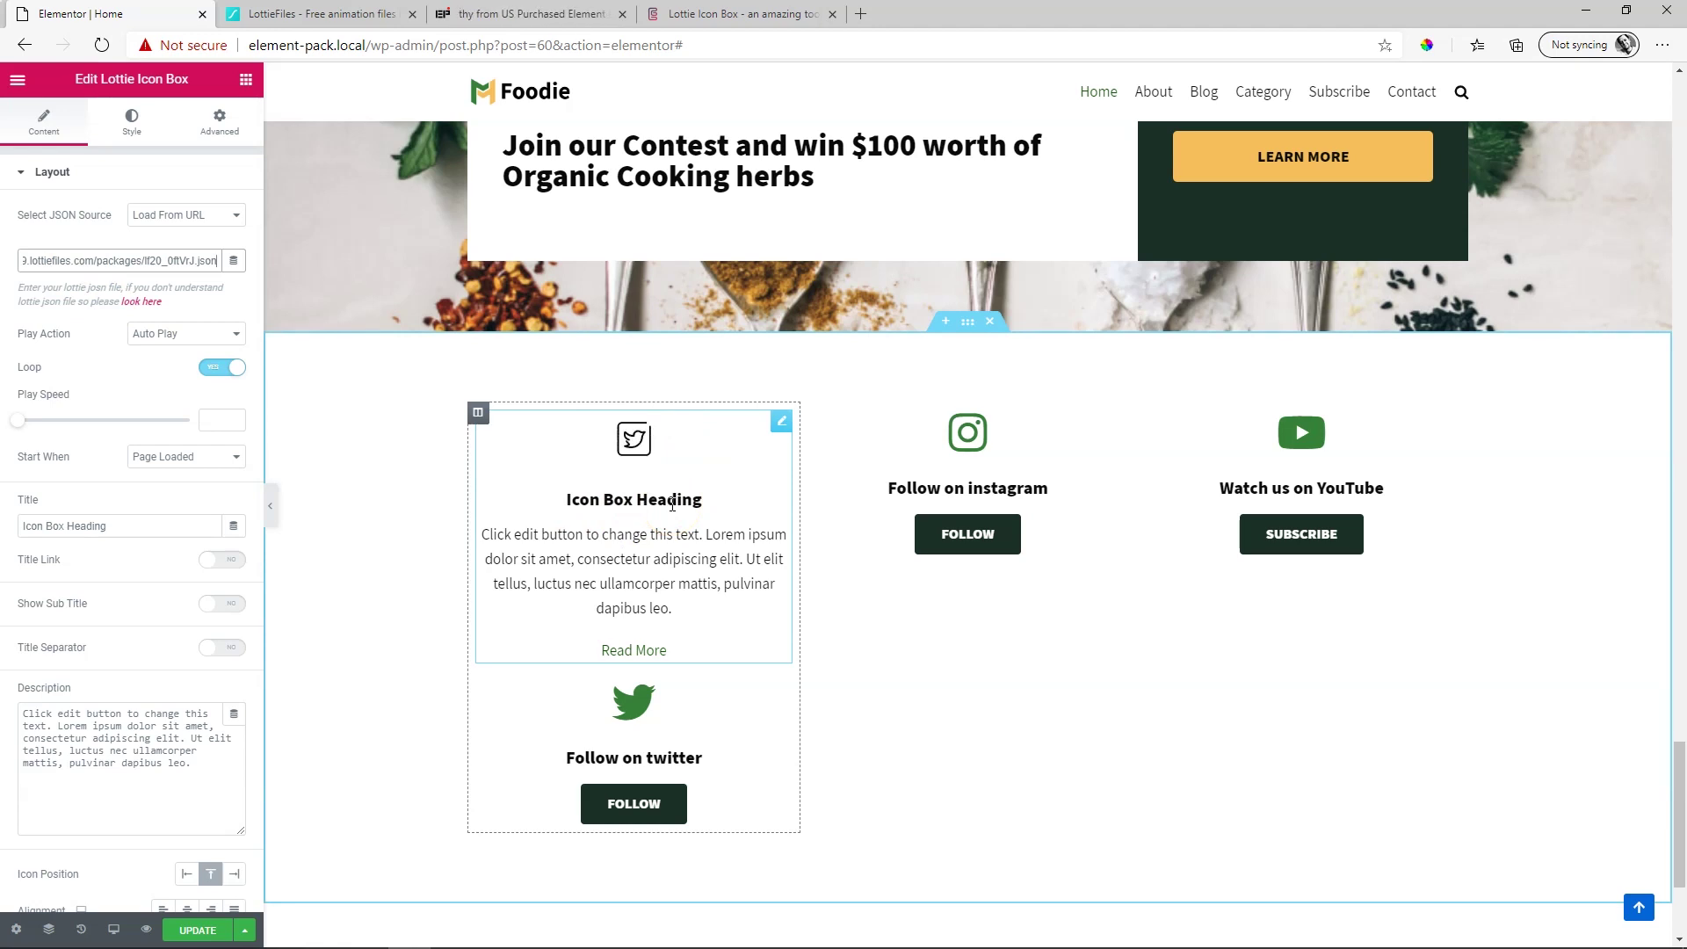
# Step: On LottieFiles, download the Twitter Notification animation as a Lottie JSON file
pyautogui.click(316, 13)
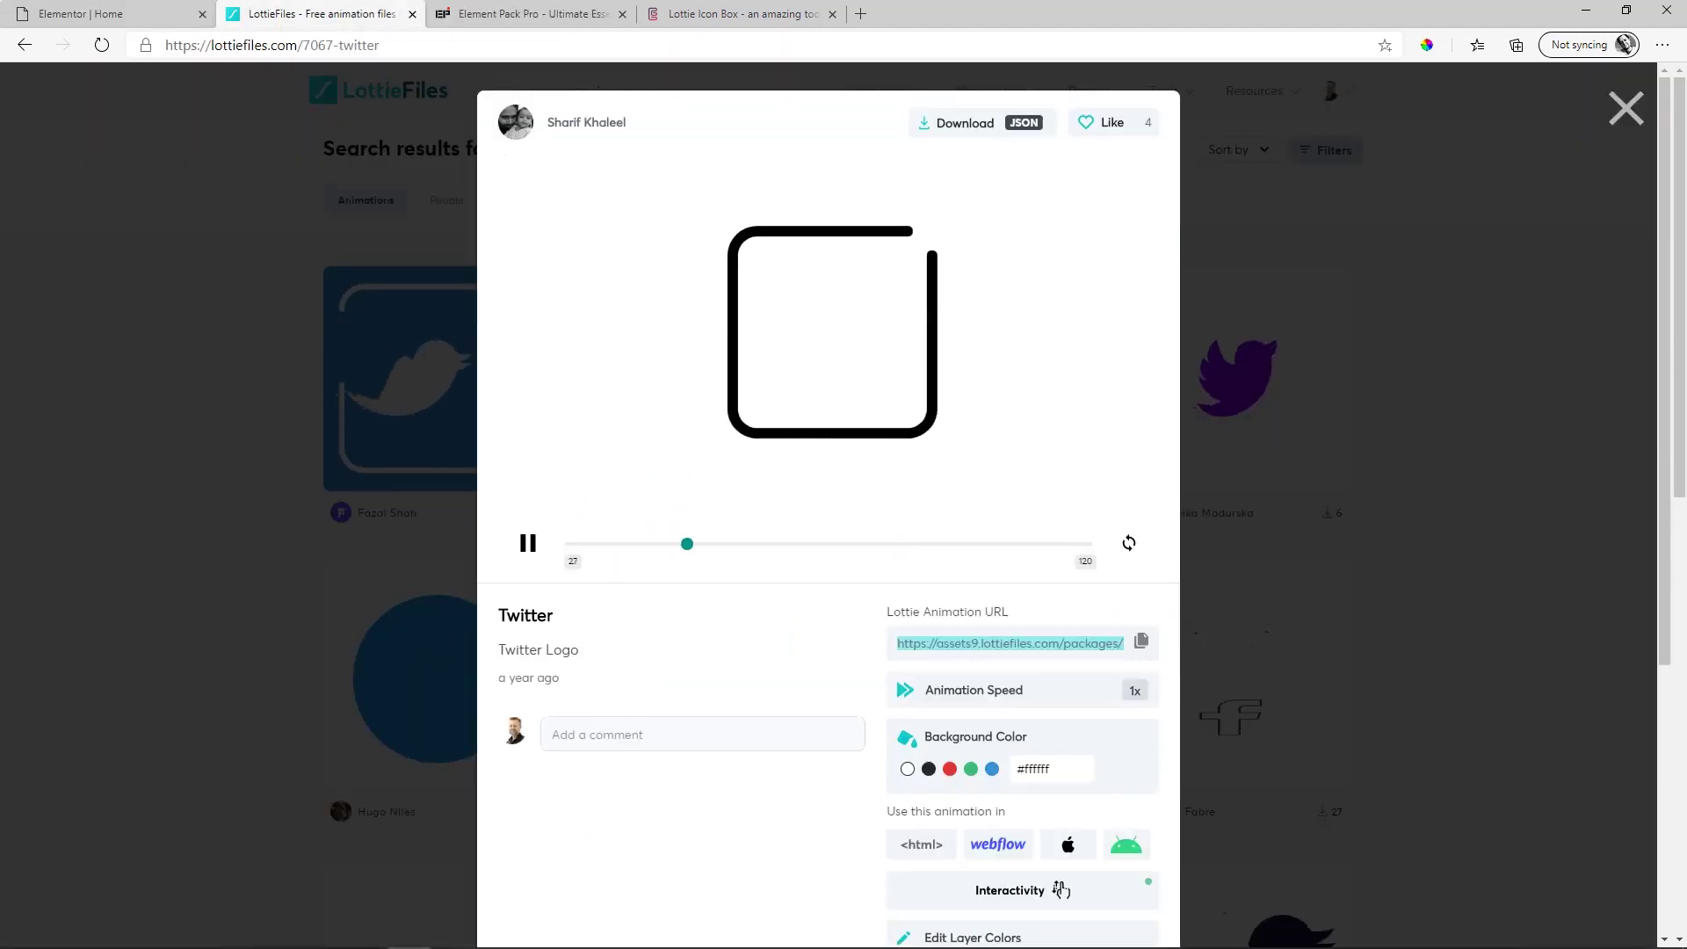
pyautogui.click(1625, 108)
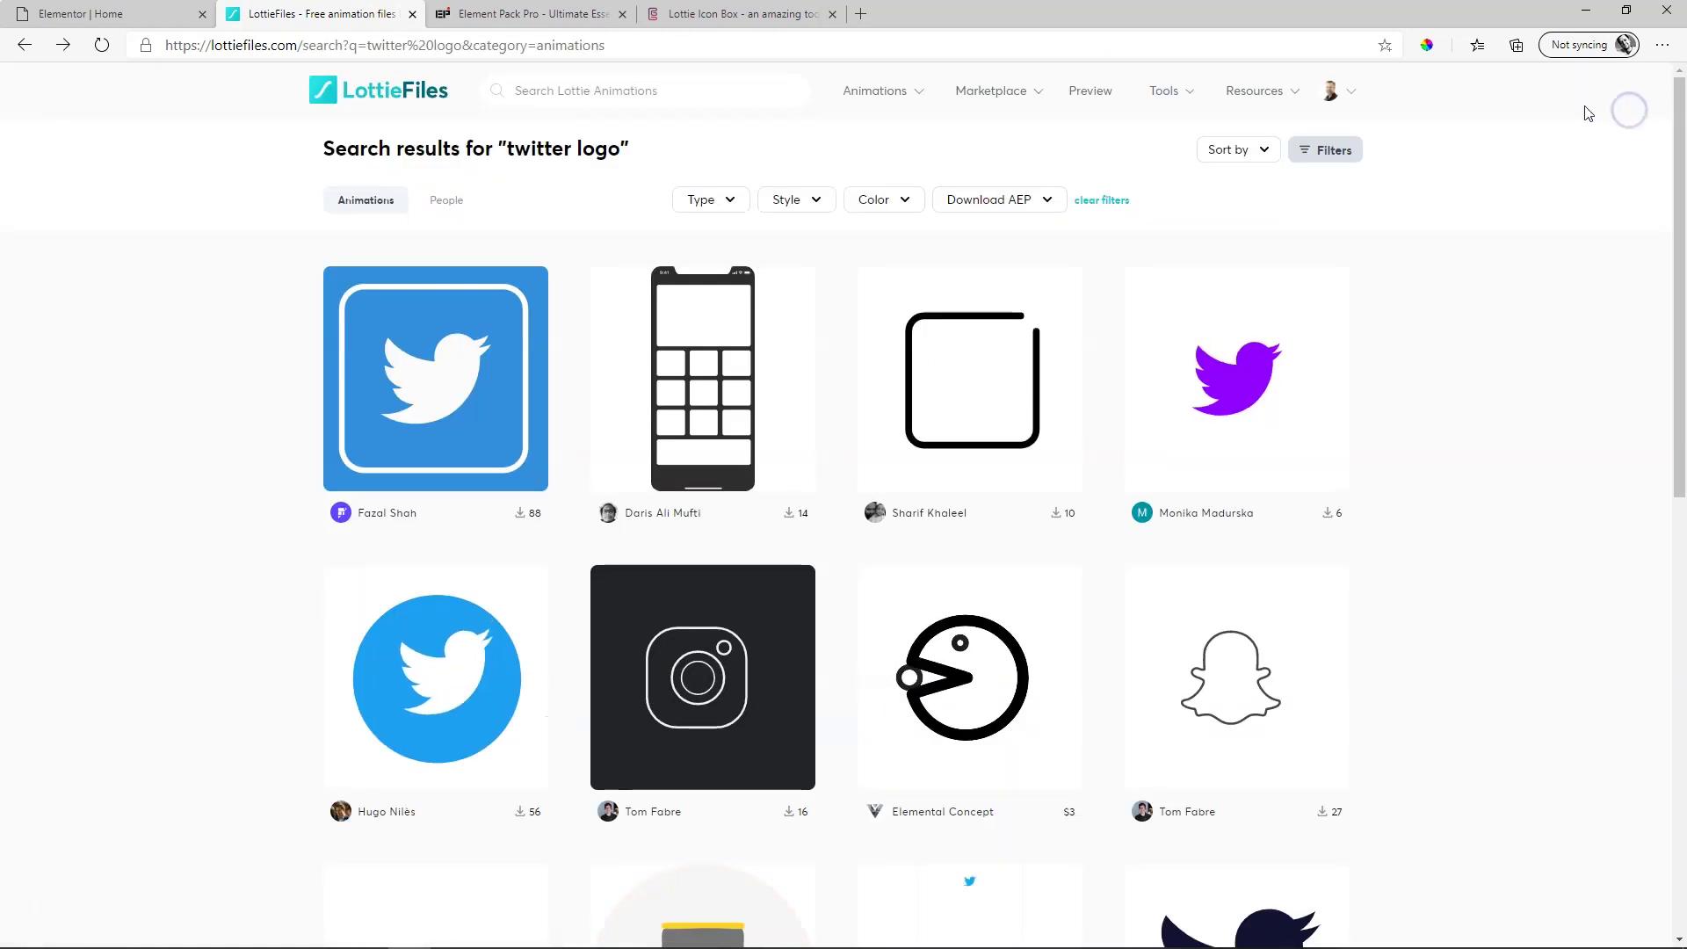
pyautogui.click(454, 736)
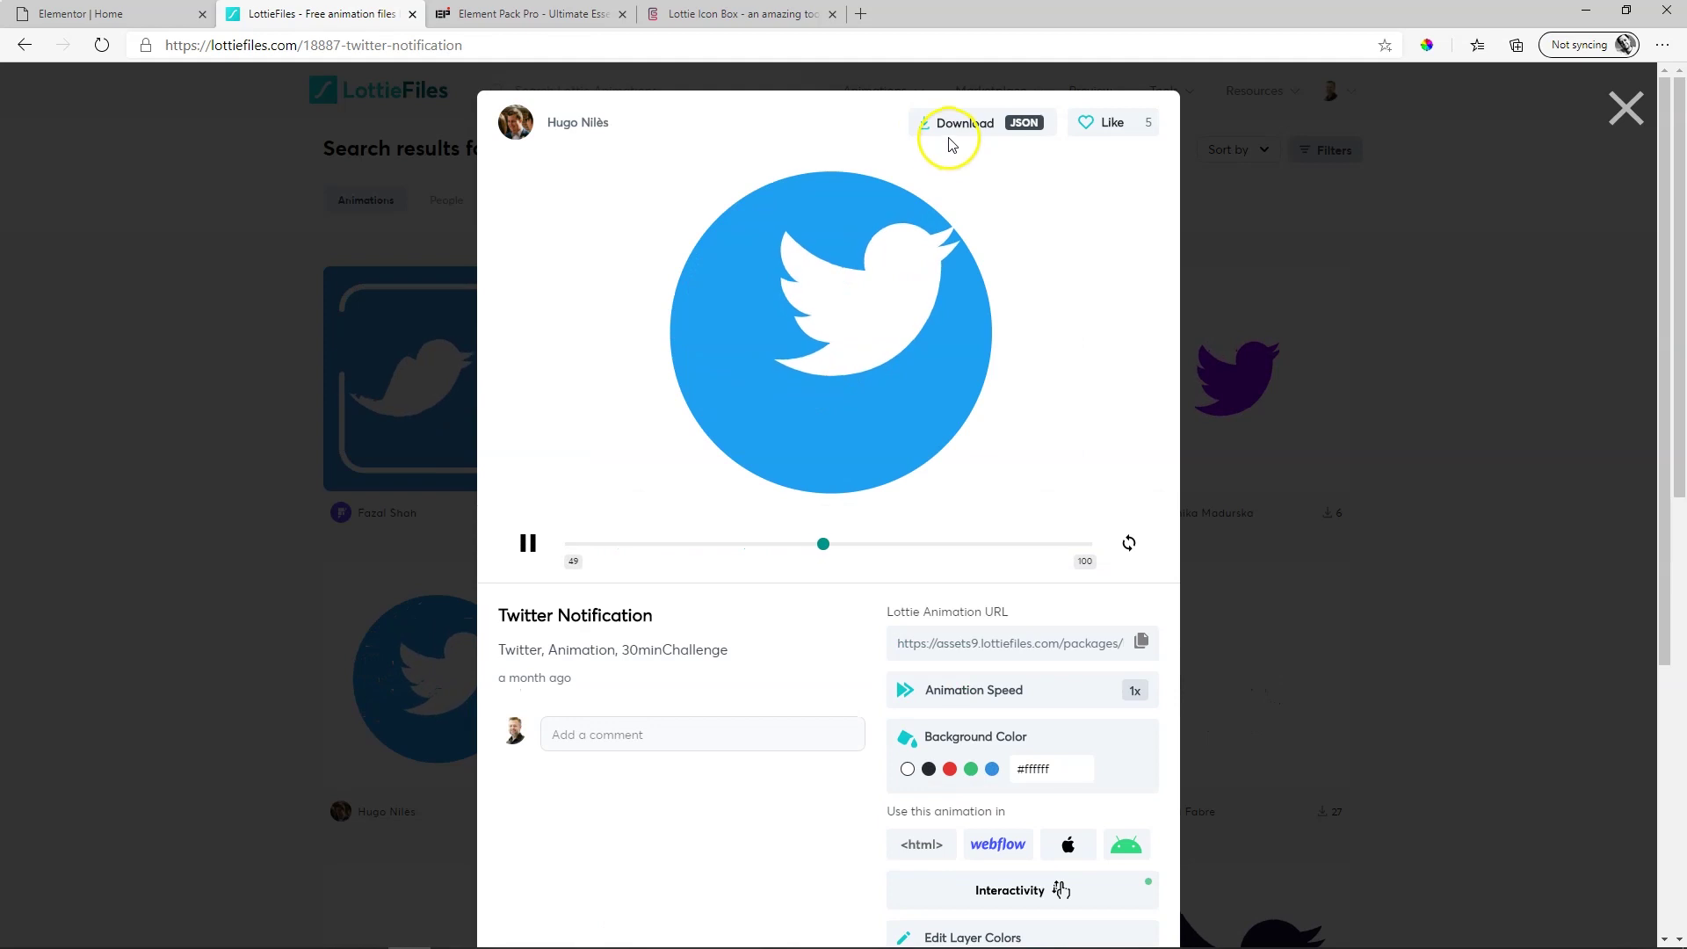
pyautogui.click(974, 127)
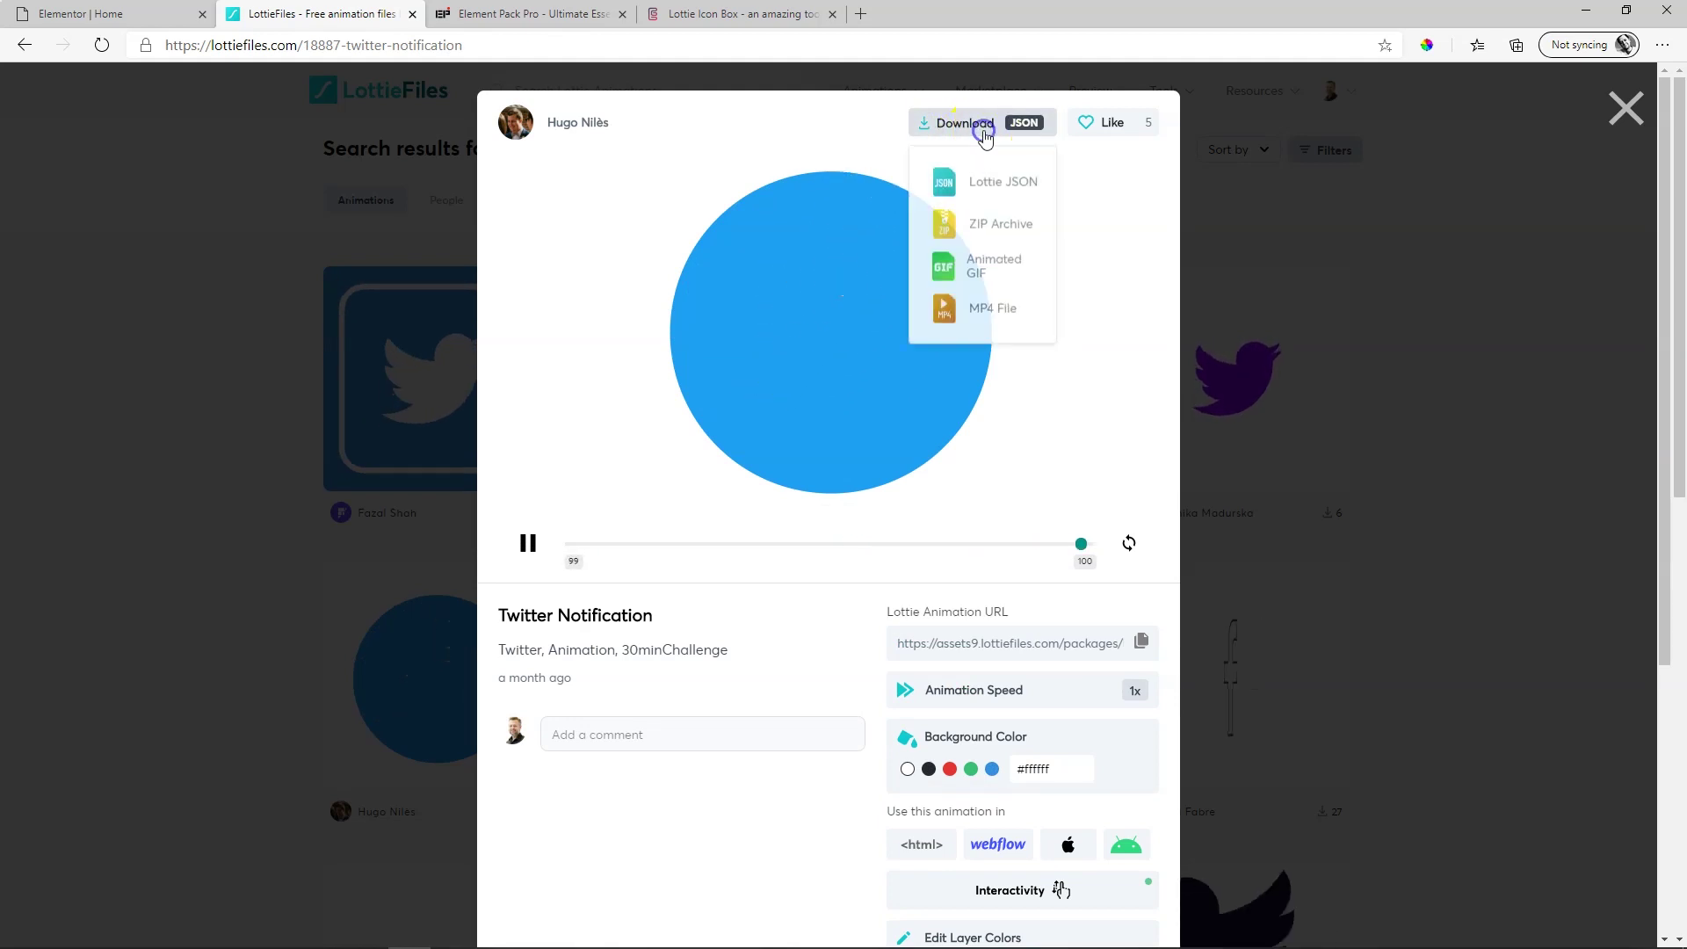
pyautogui.click(972, 181)
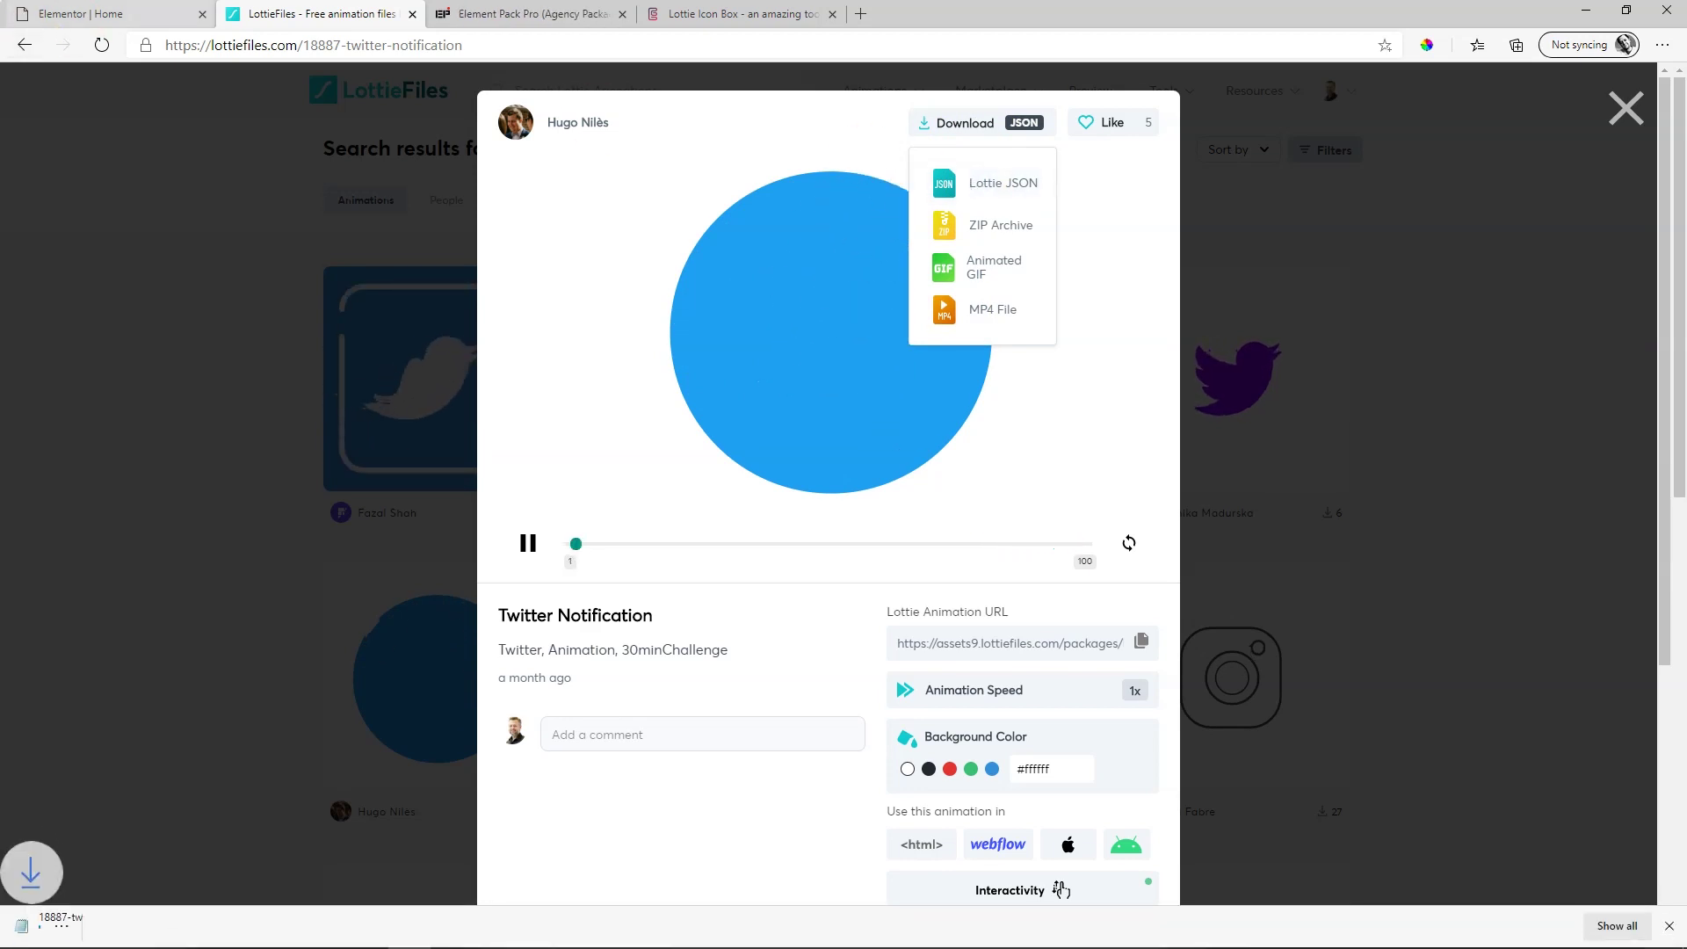
pyautogui.hotkey('ctrl', 'shift', 'Tab')
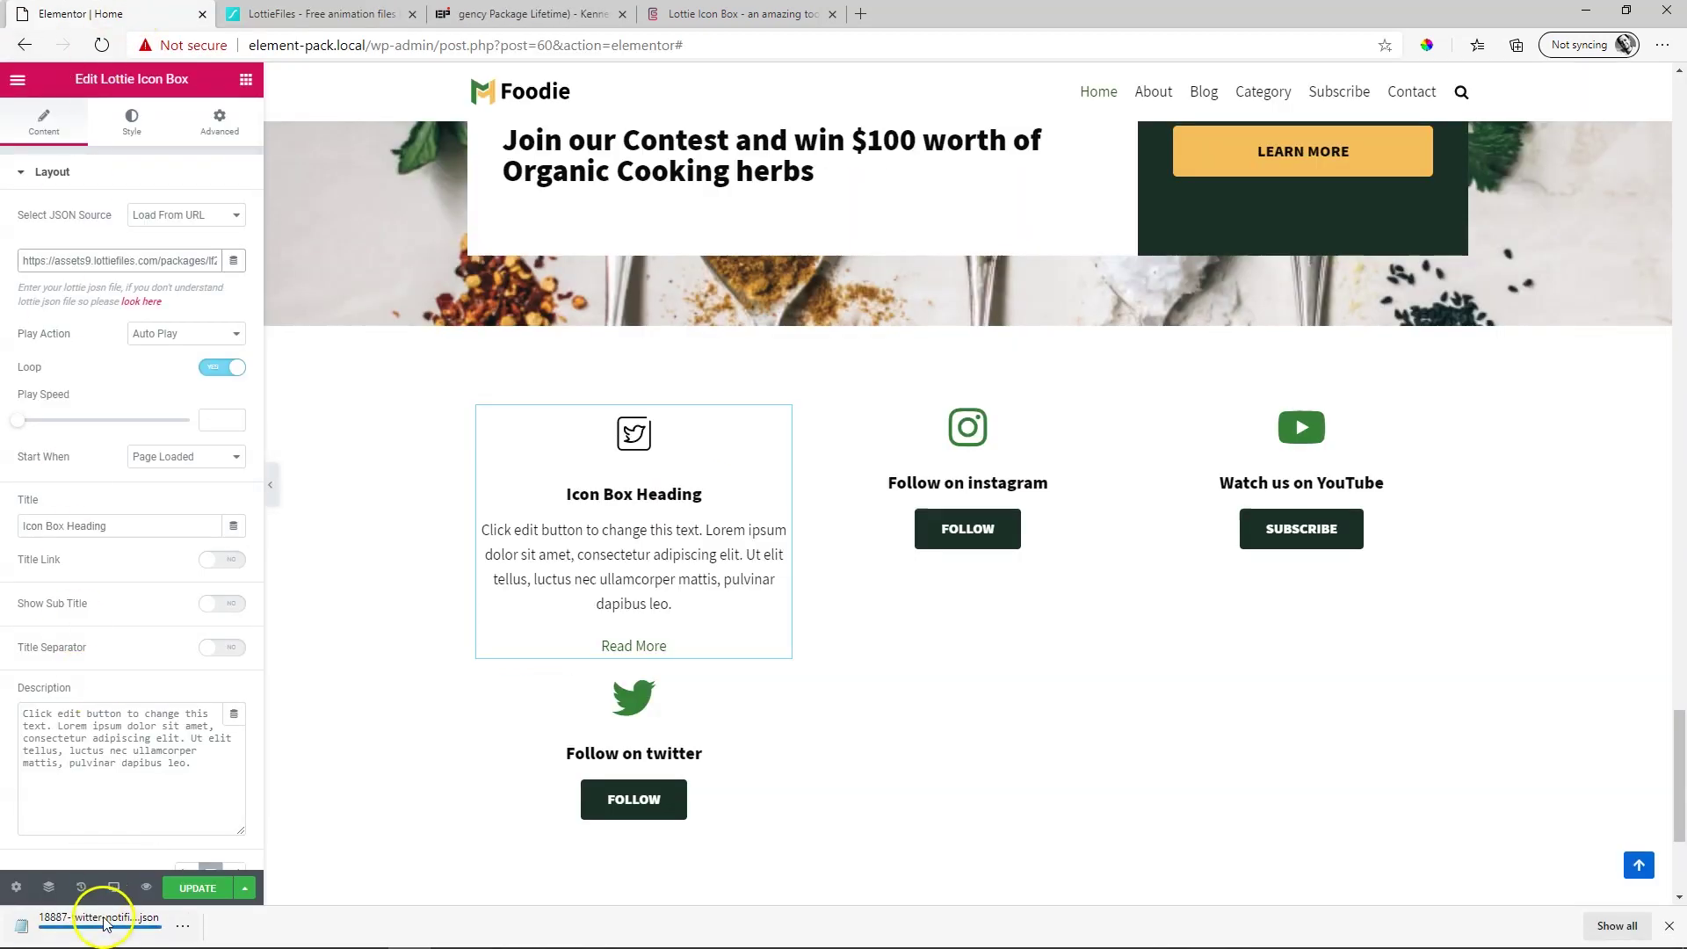
# Step: Open the downloaded 18887-twitter-notification JSON in Notepad and select all its code
pyautogui.click(107, 927)
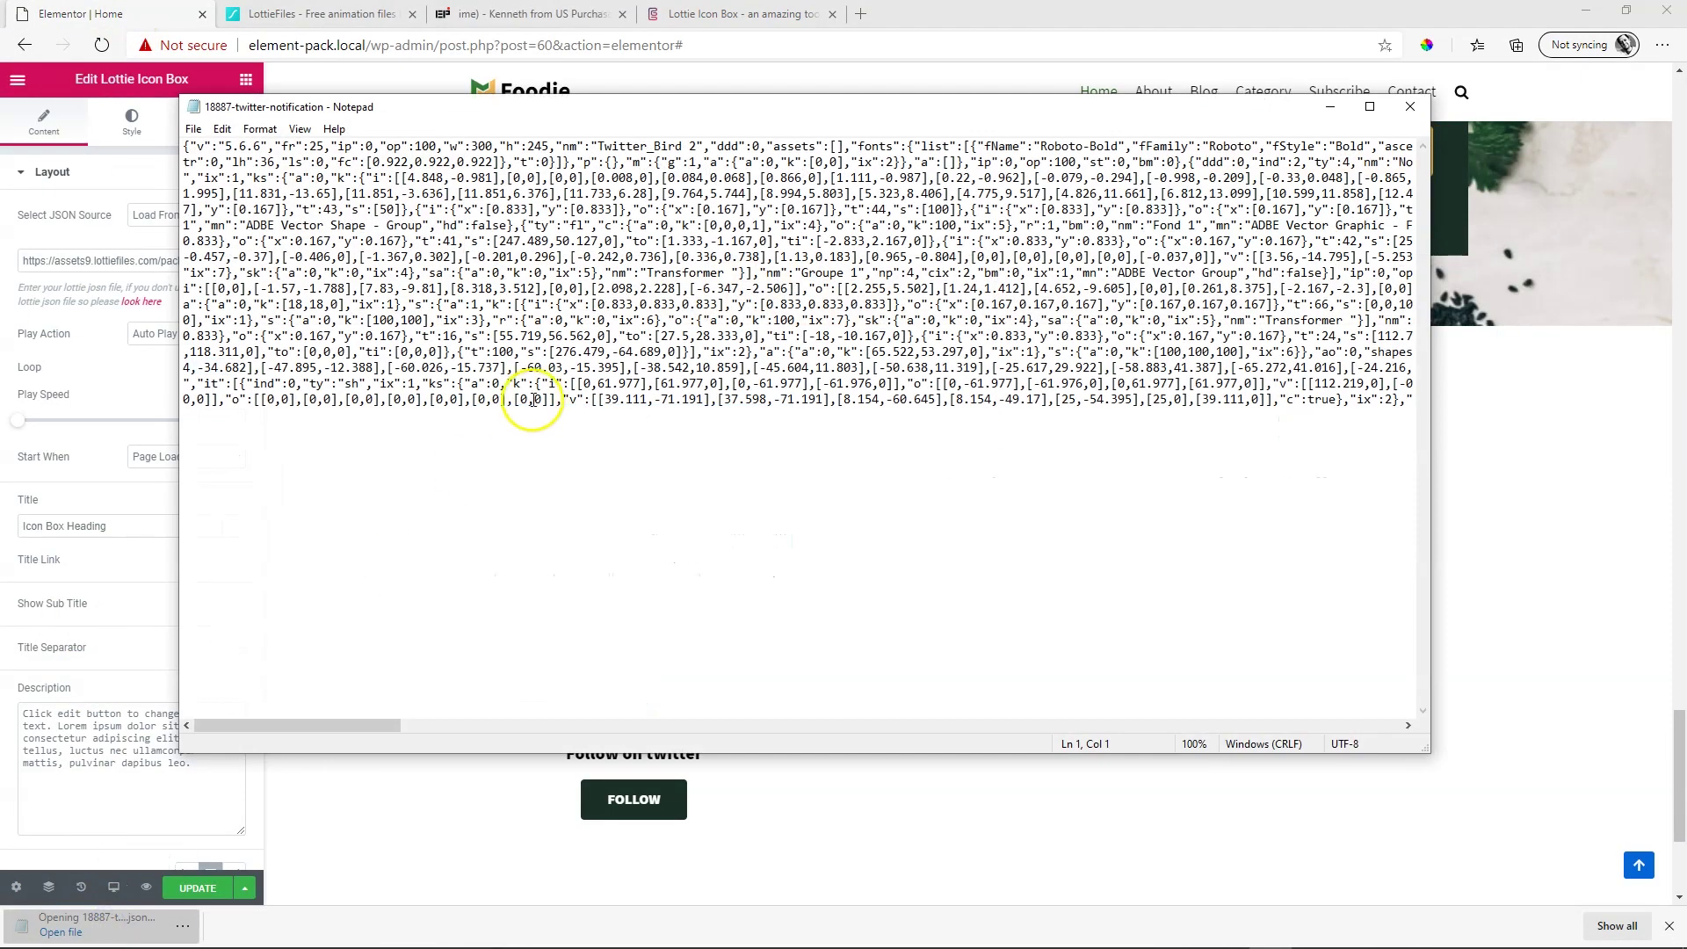
pyautogui.hotkey('ctrl', 'a')
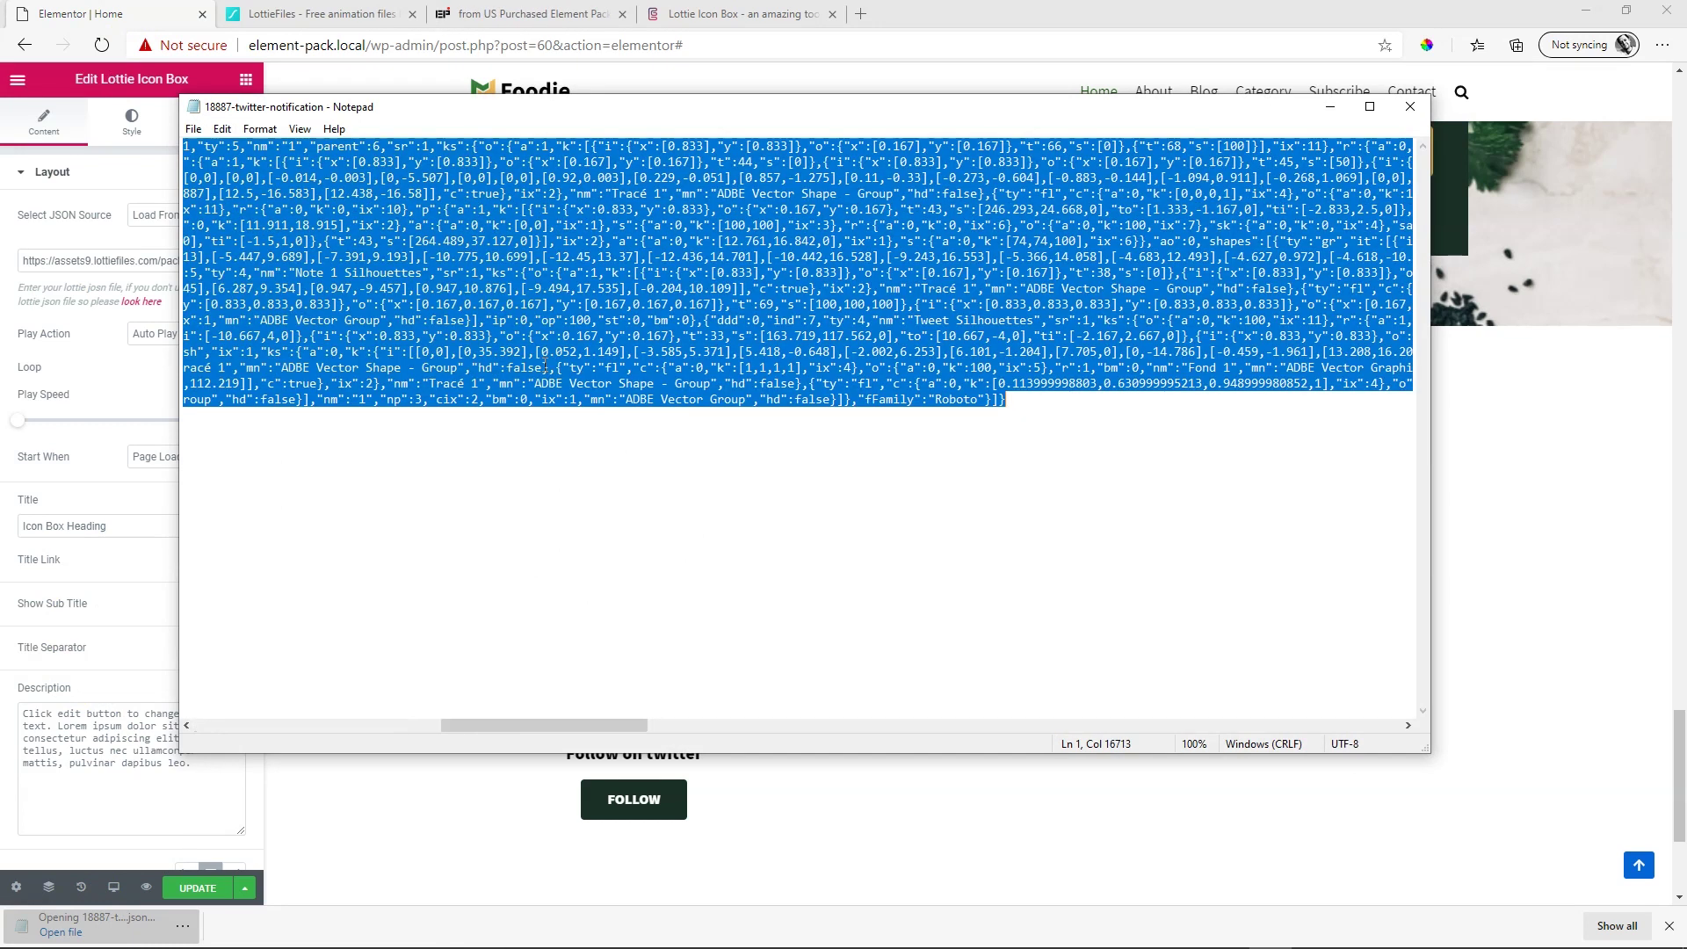
pyautogui.click(1331, 117)
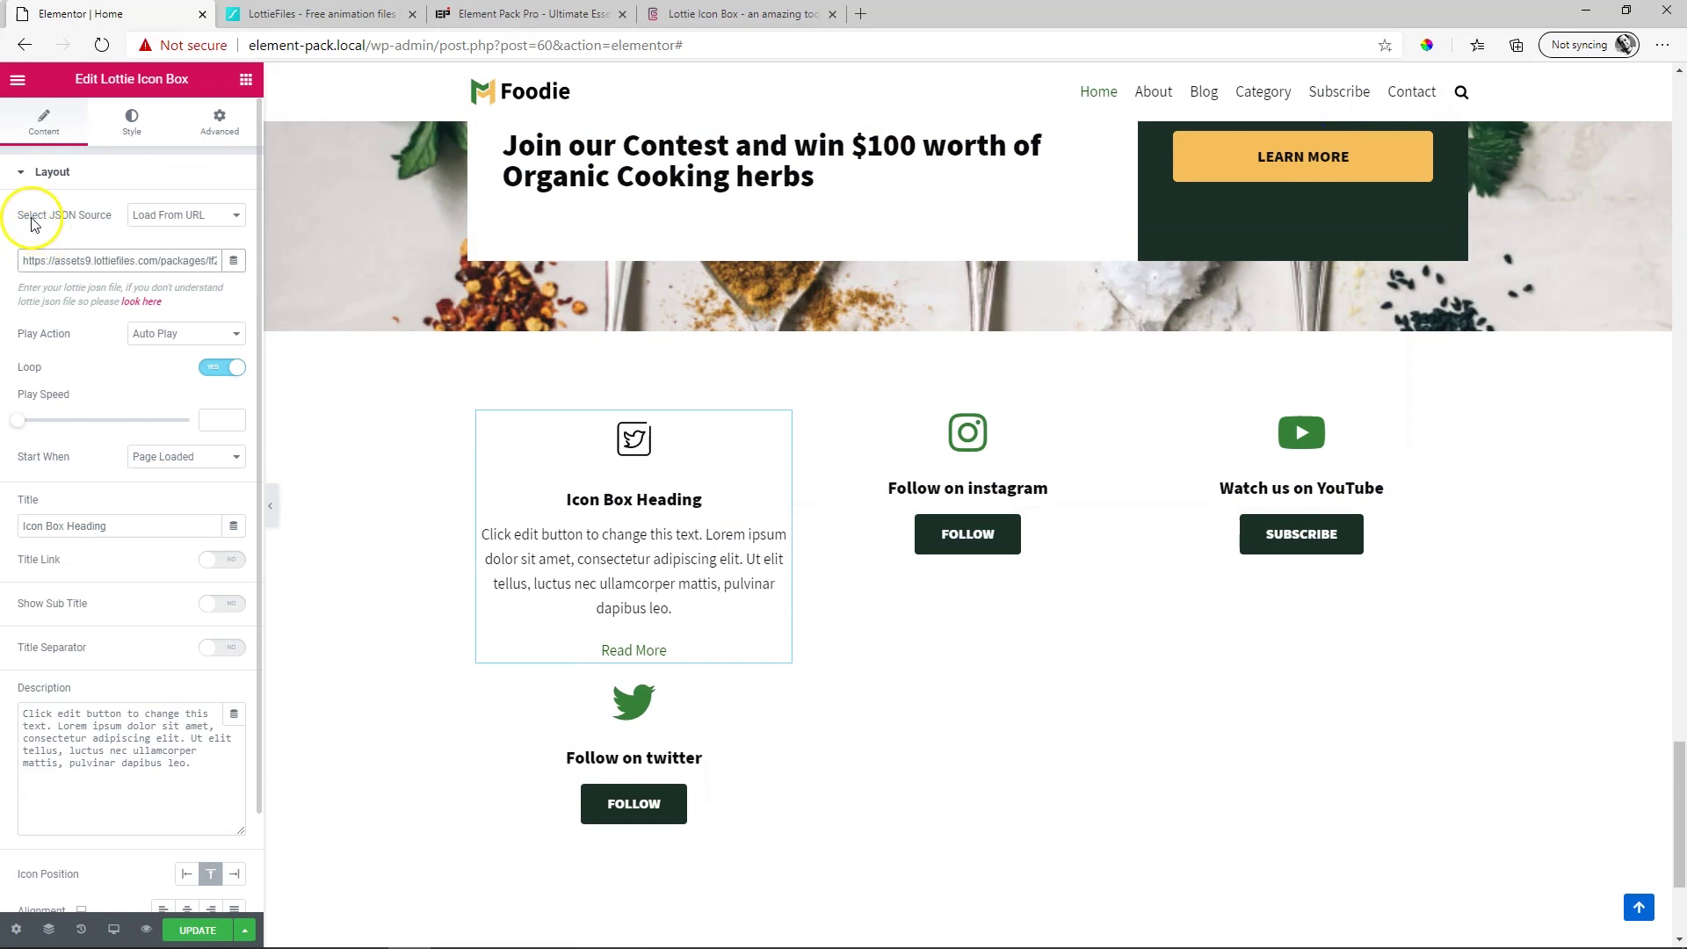
# Step: Set JSON source to Custom JSON Code, paste the Twitter Notification JSON, keep Start When on Page Loaded
pyautogui.click(174, 220)
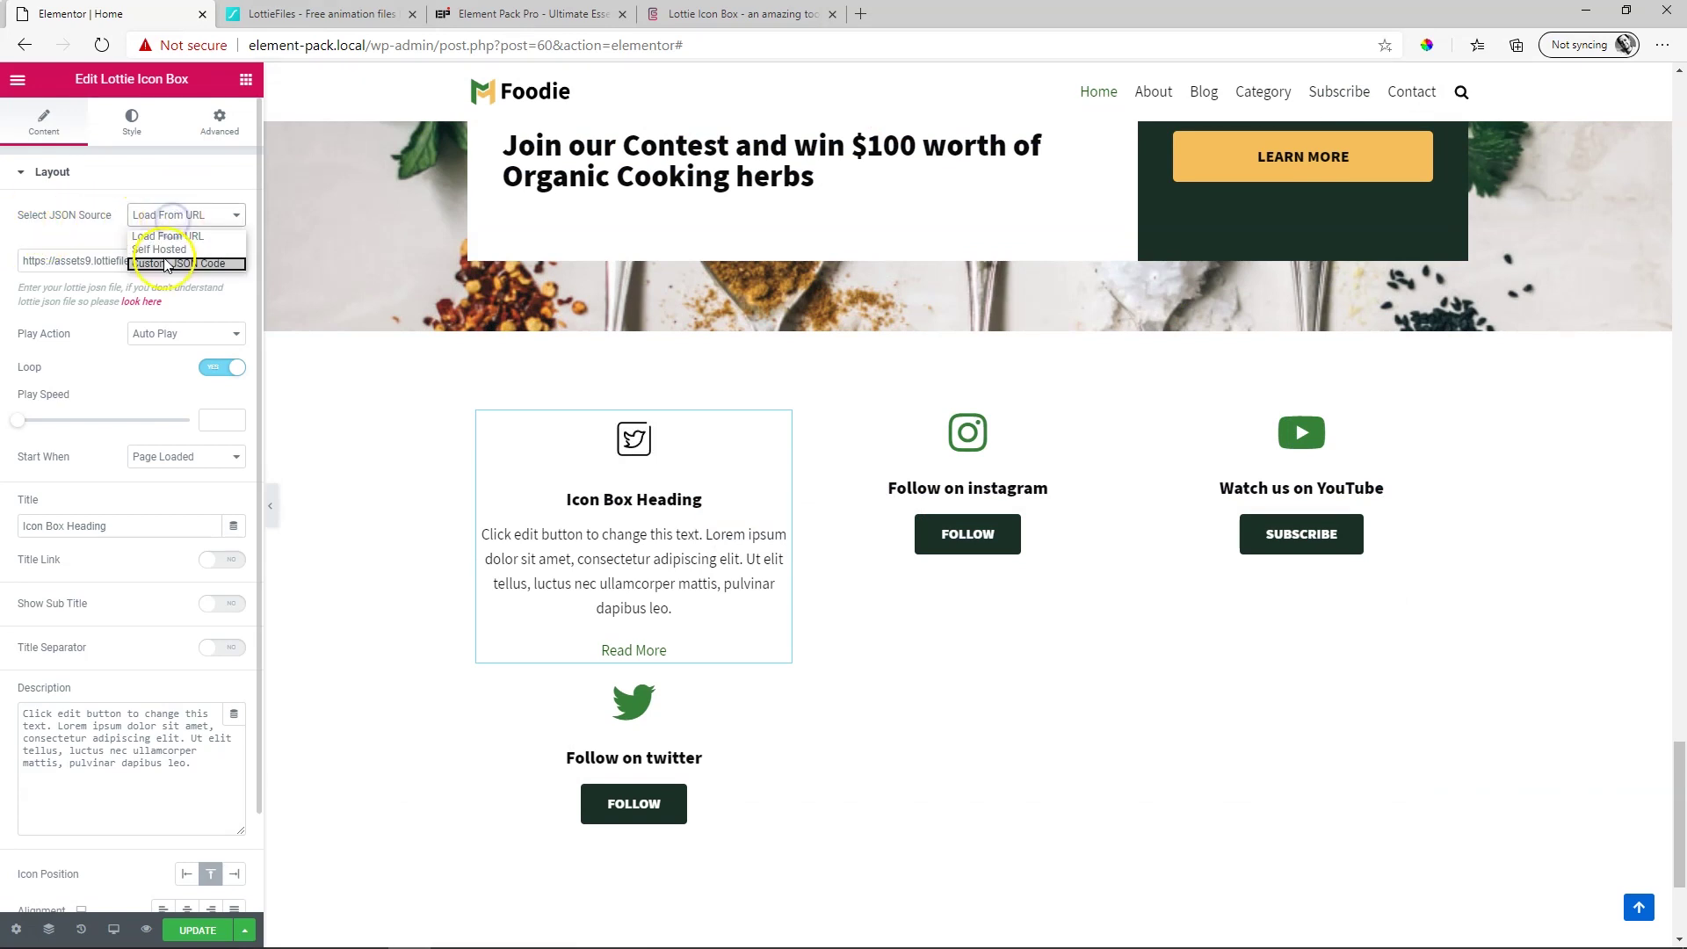
pyautogui.click(167, 264)
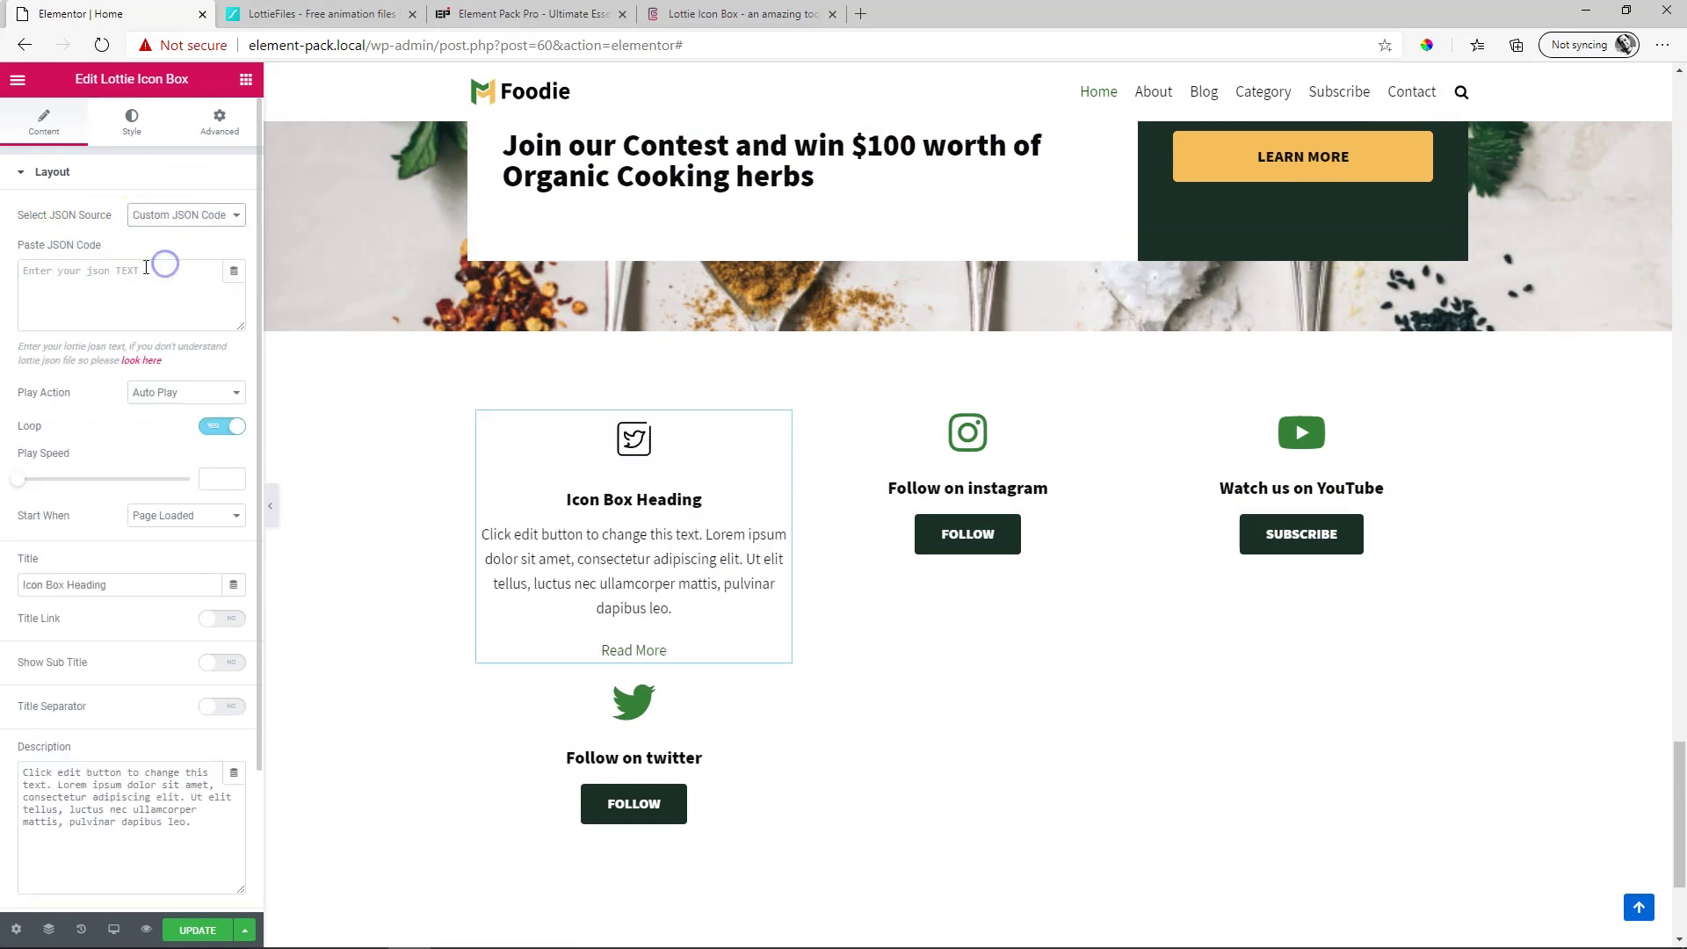
pyautogui.click(92, 296)
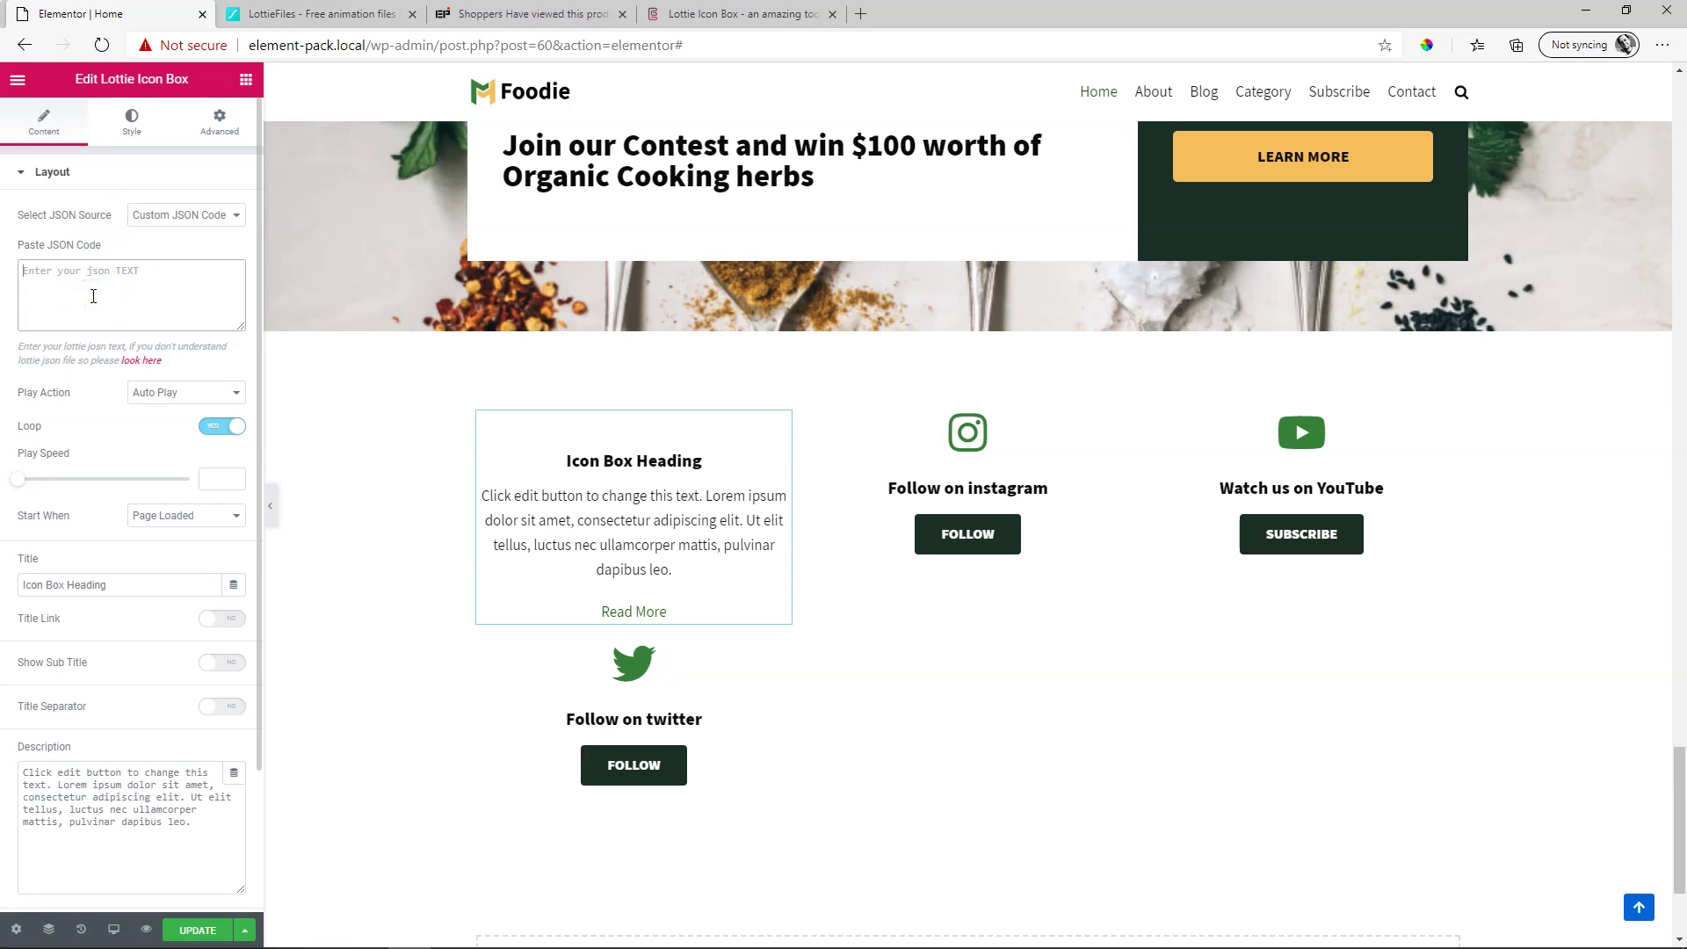
pyautogui.hotkey('ctrl', 'v')
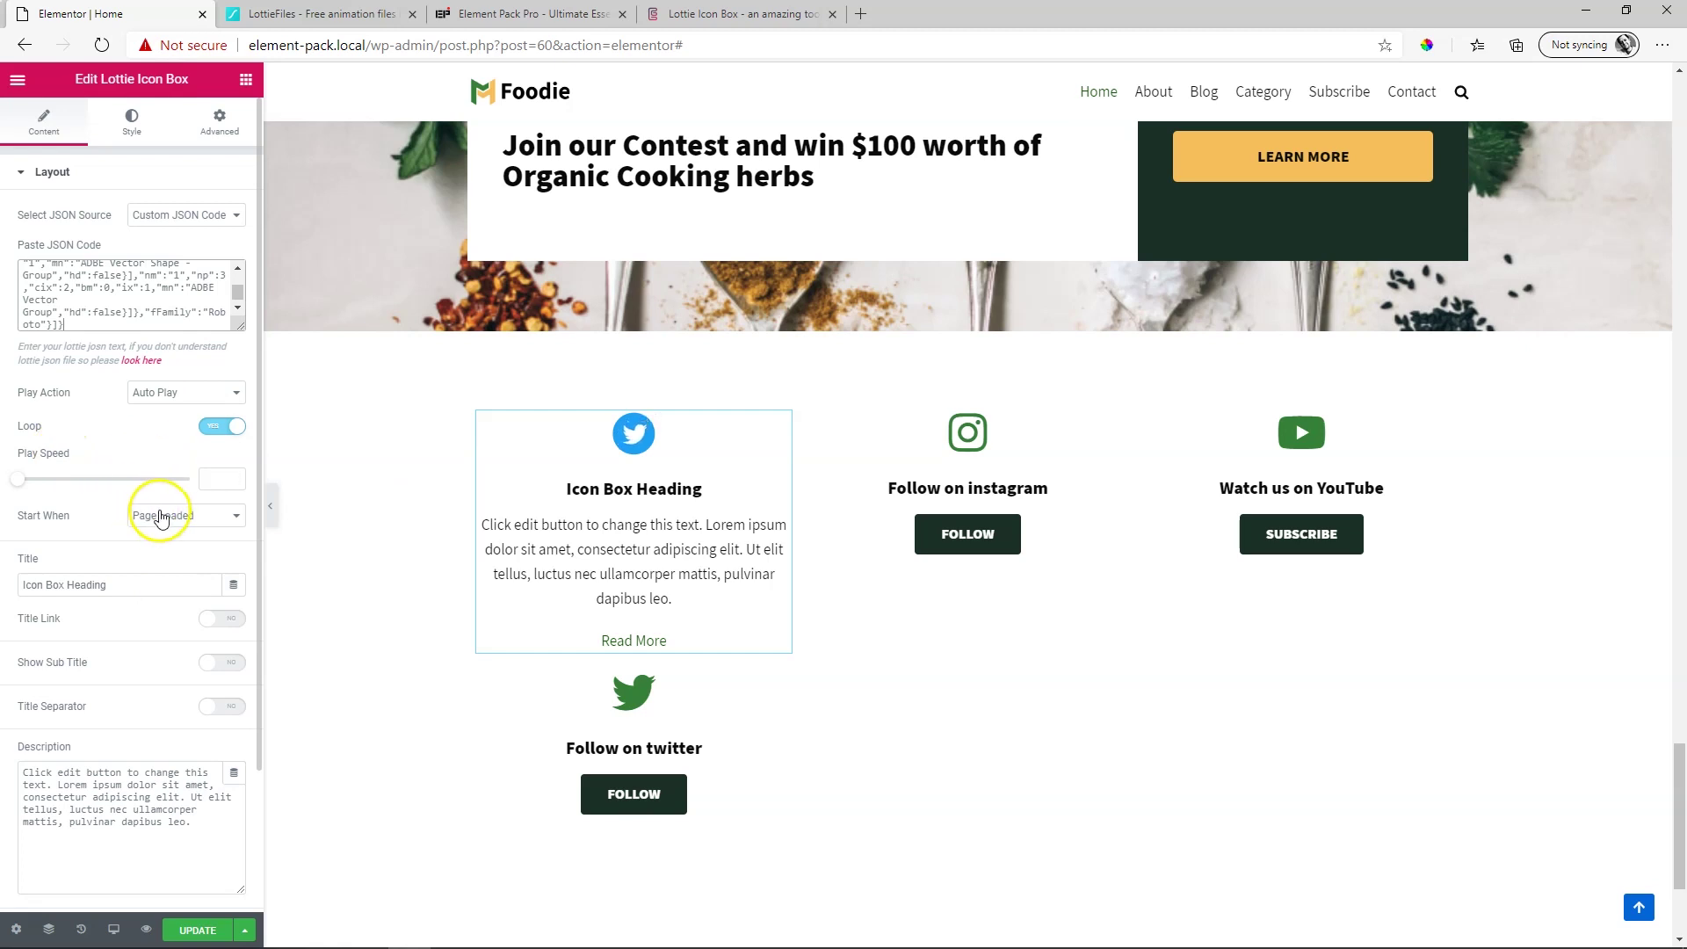
pyautogui.click(209, 517)
pyautogui.click(210, 521)
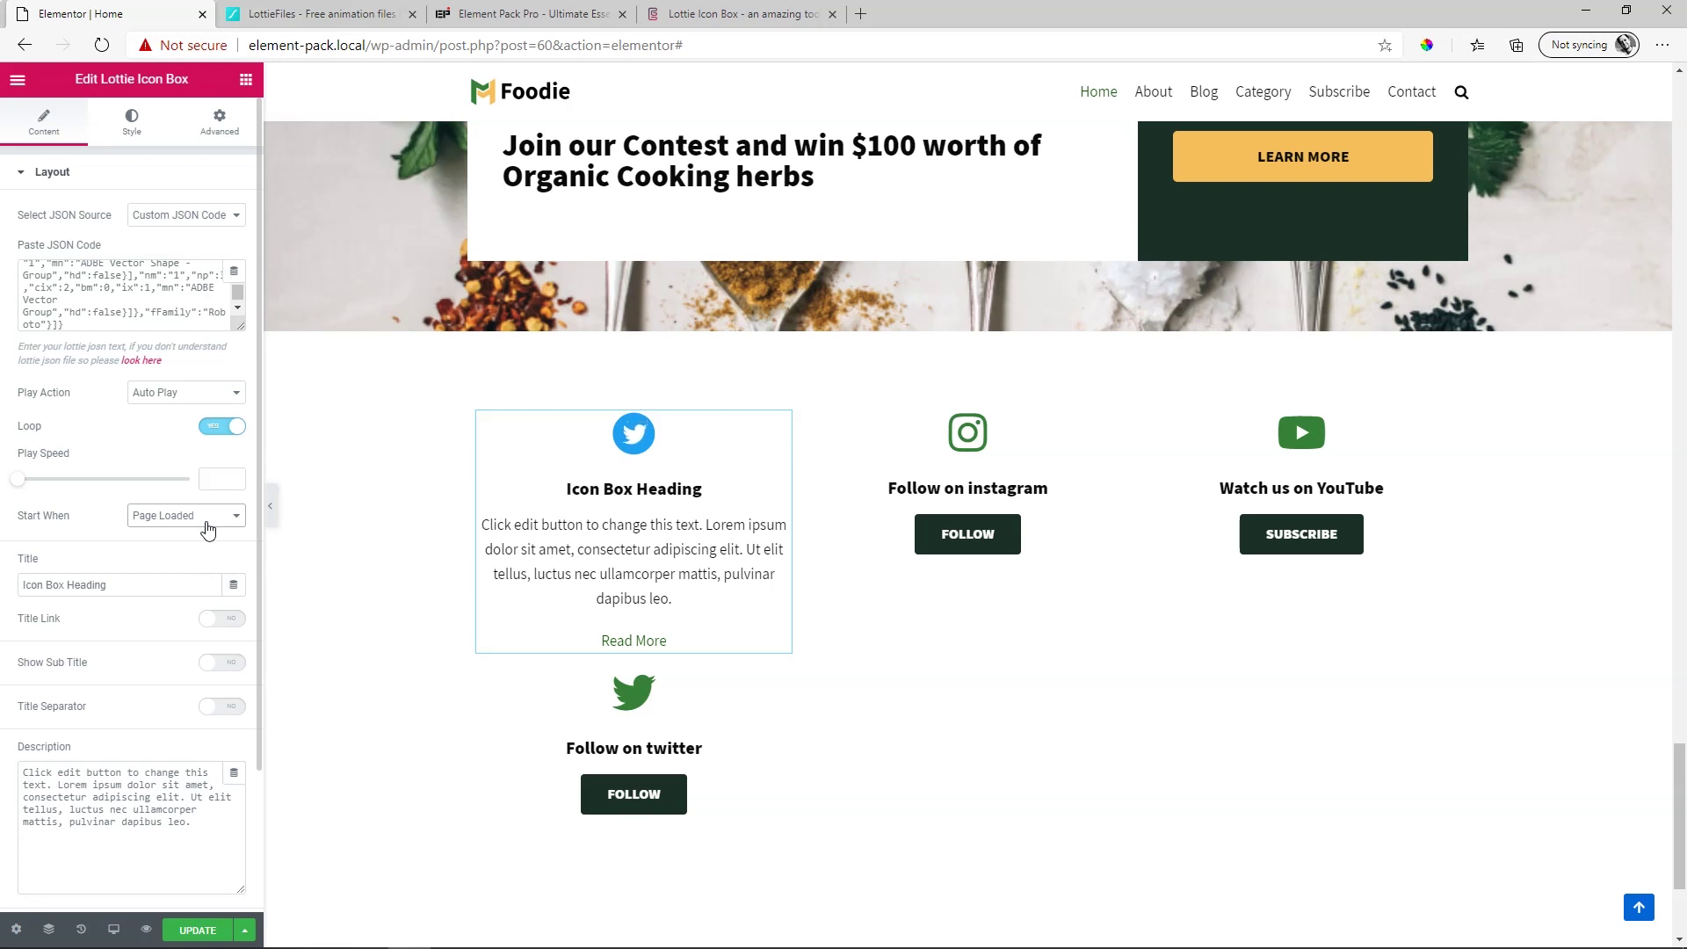
pyautogui.click(191, 538)
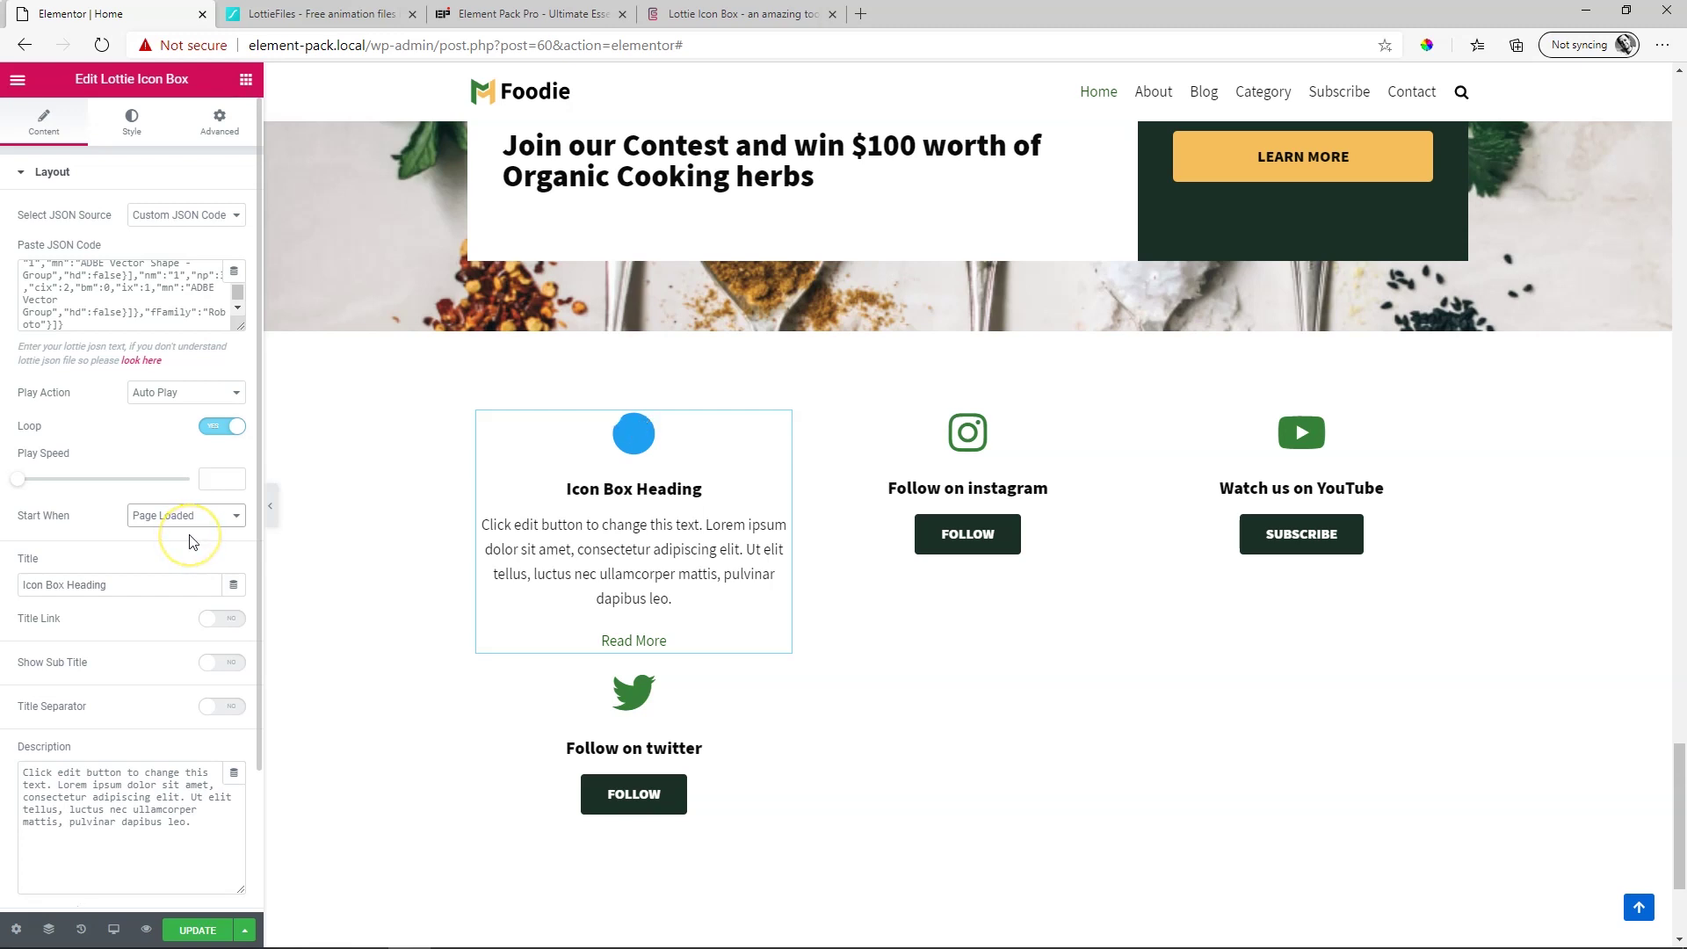